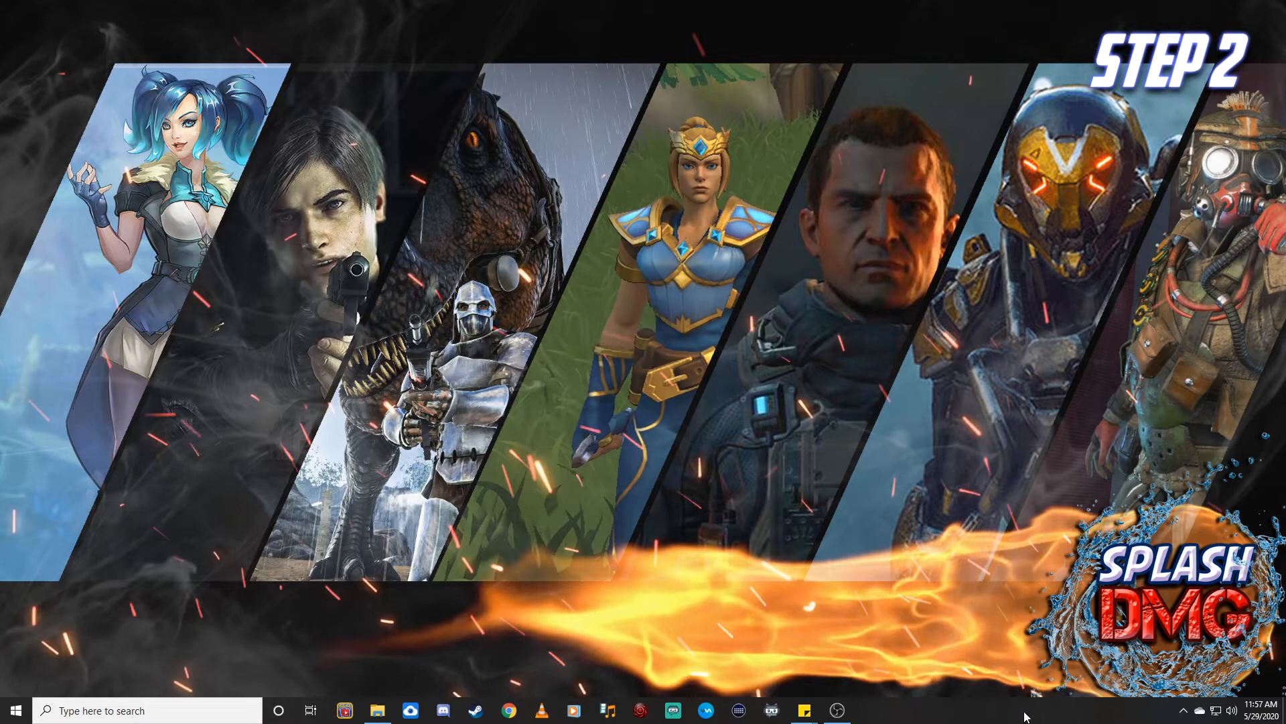
Open Task Manager's startup programs and disable Steam Client Bootstrapper
right_click(948, 714)
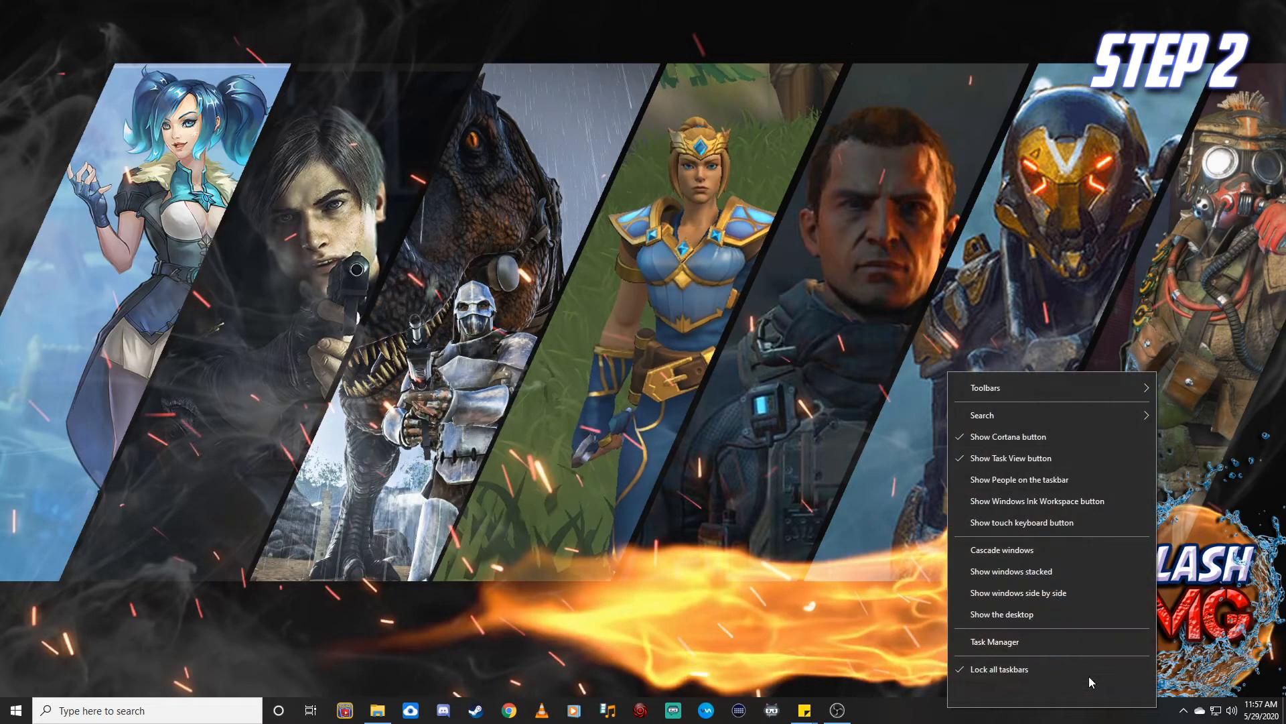
left_click(994, 642)
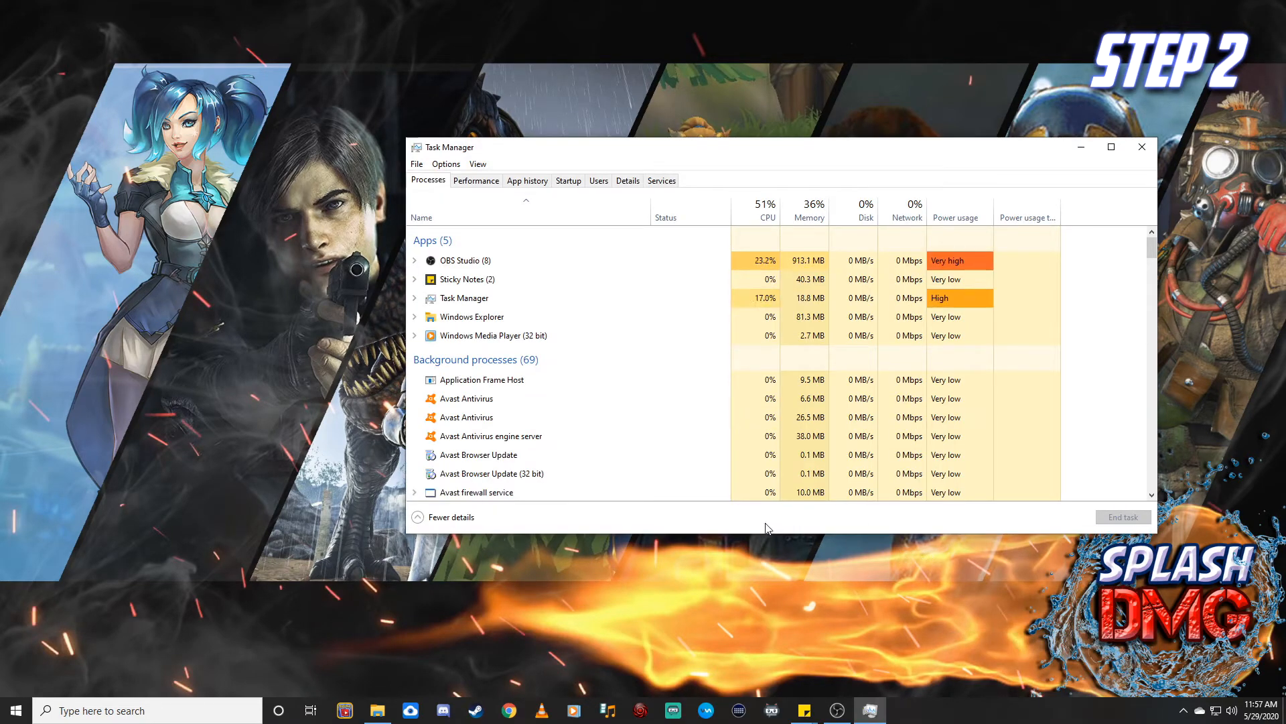
left_click(569, 181)
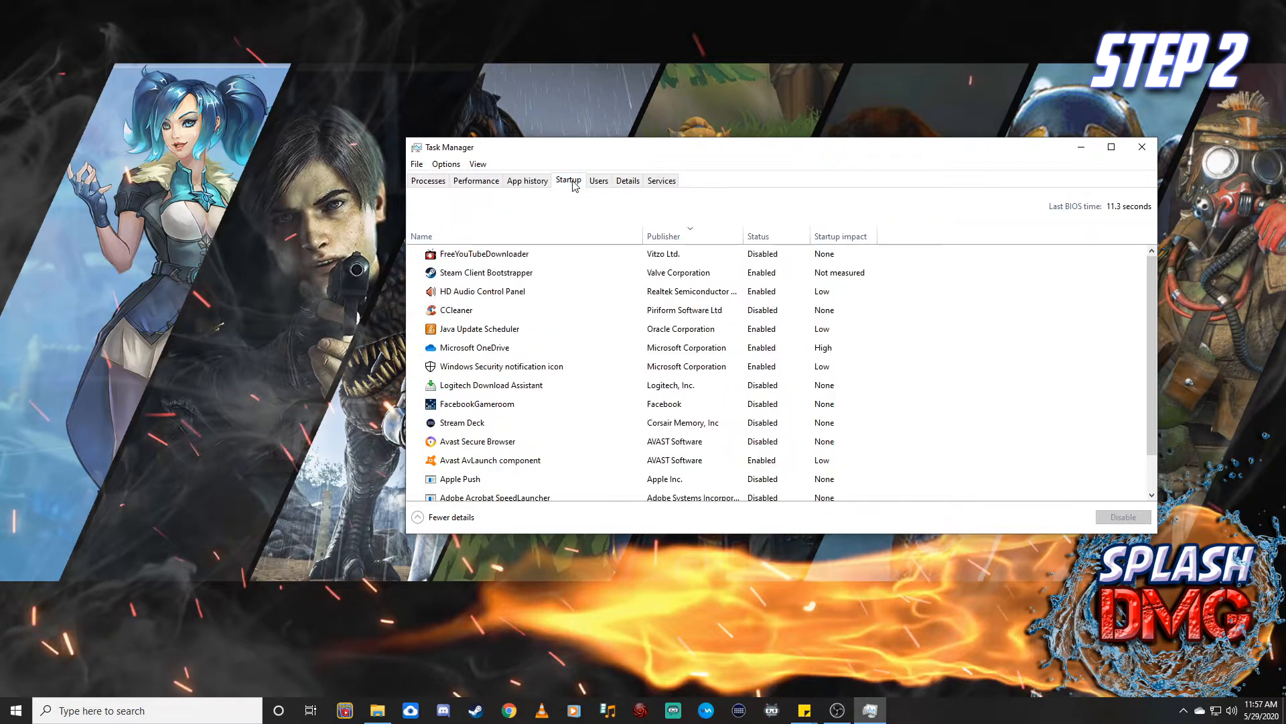
right_click(761, 280)
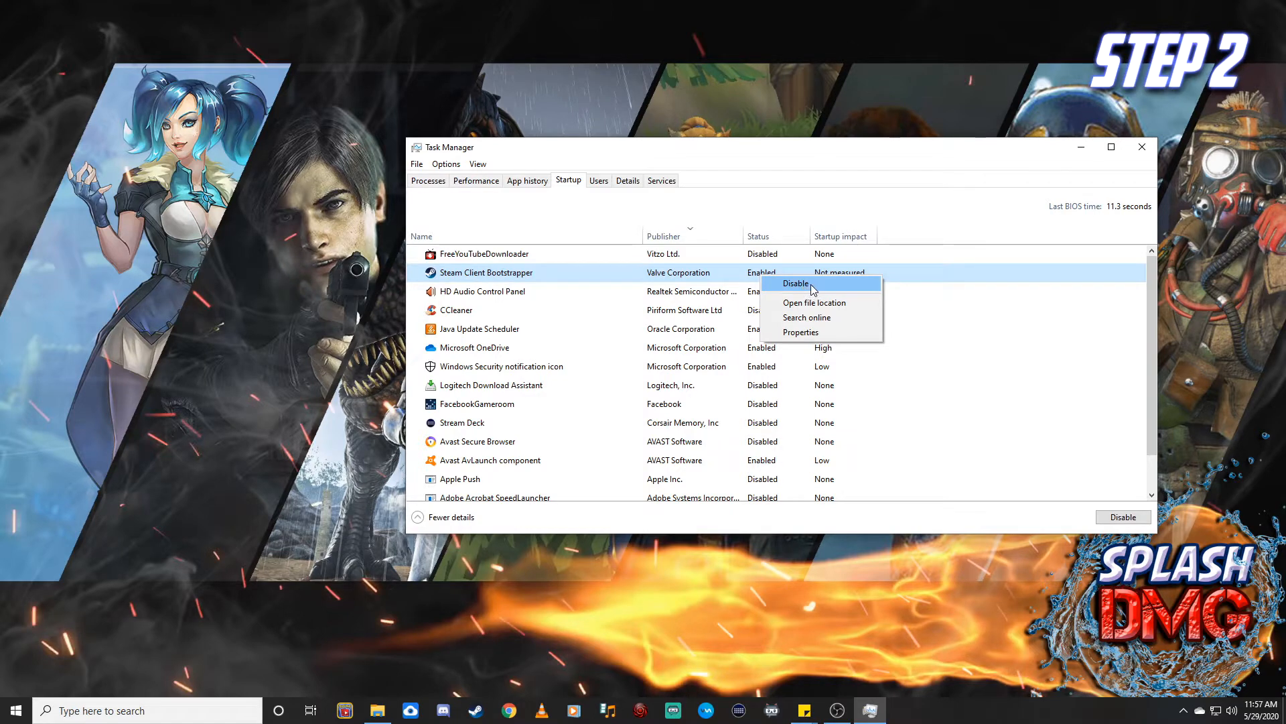
left_click(817, 289)
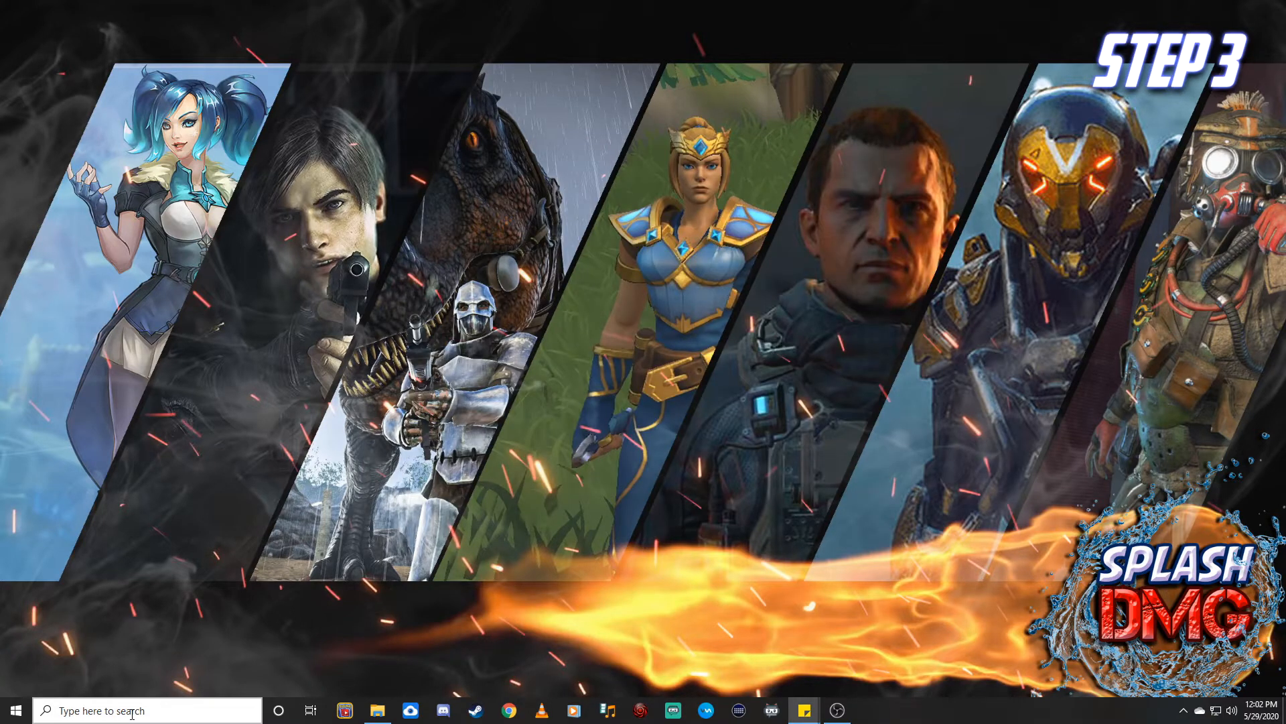
Find and open Defragment and Optimize Drives, and start optimizing the C: drive
left_click(132, 712)
type("d")
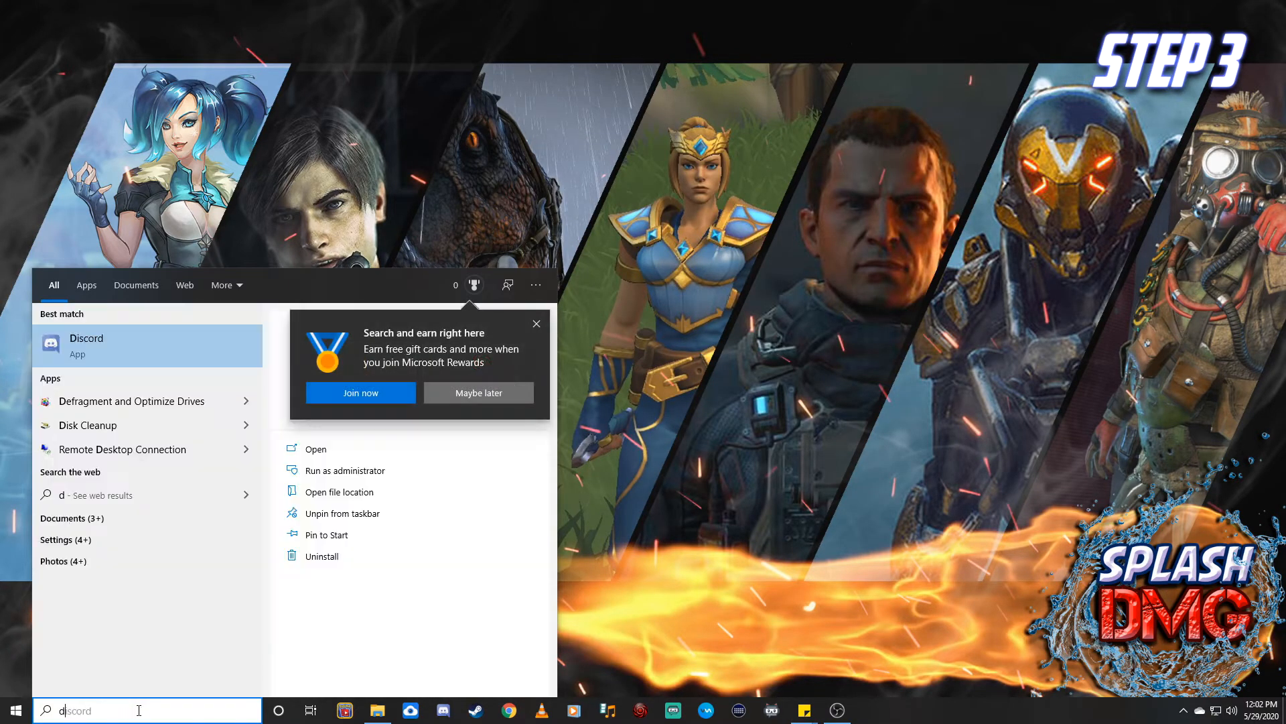
type("frag")
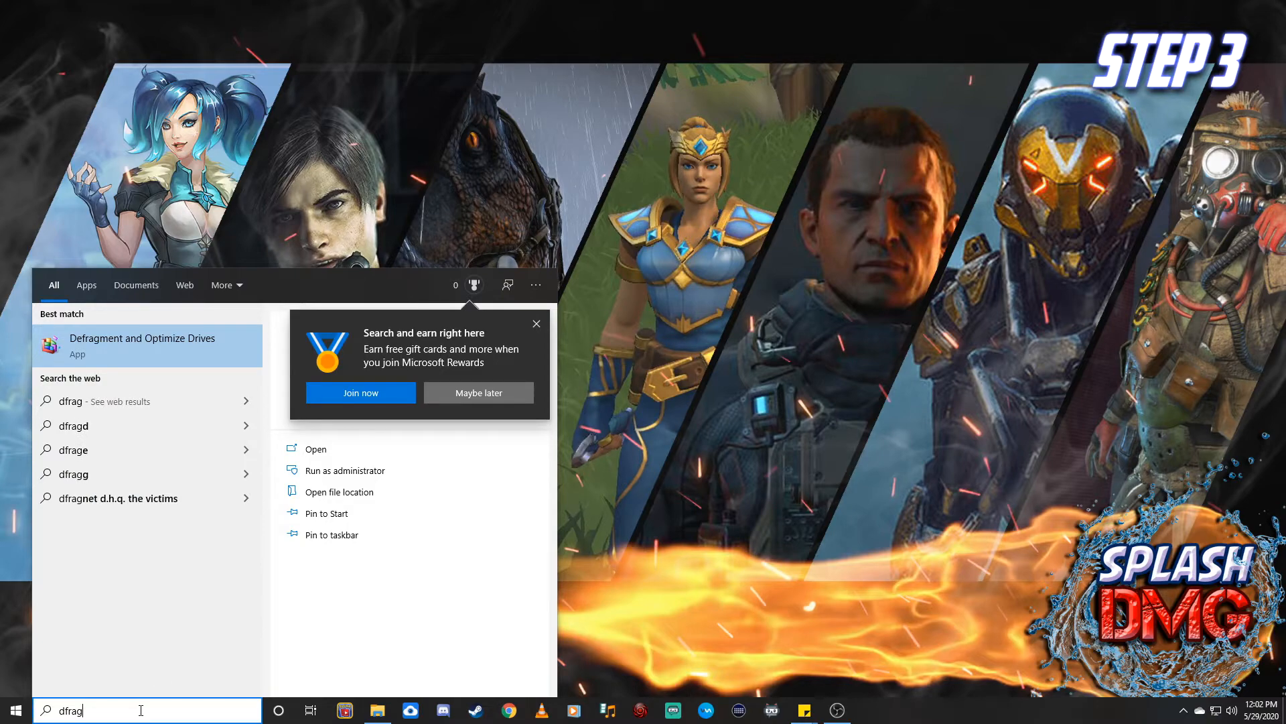
left_click(153, 352)
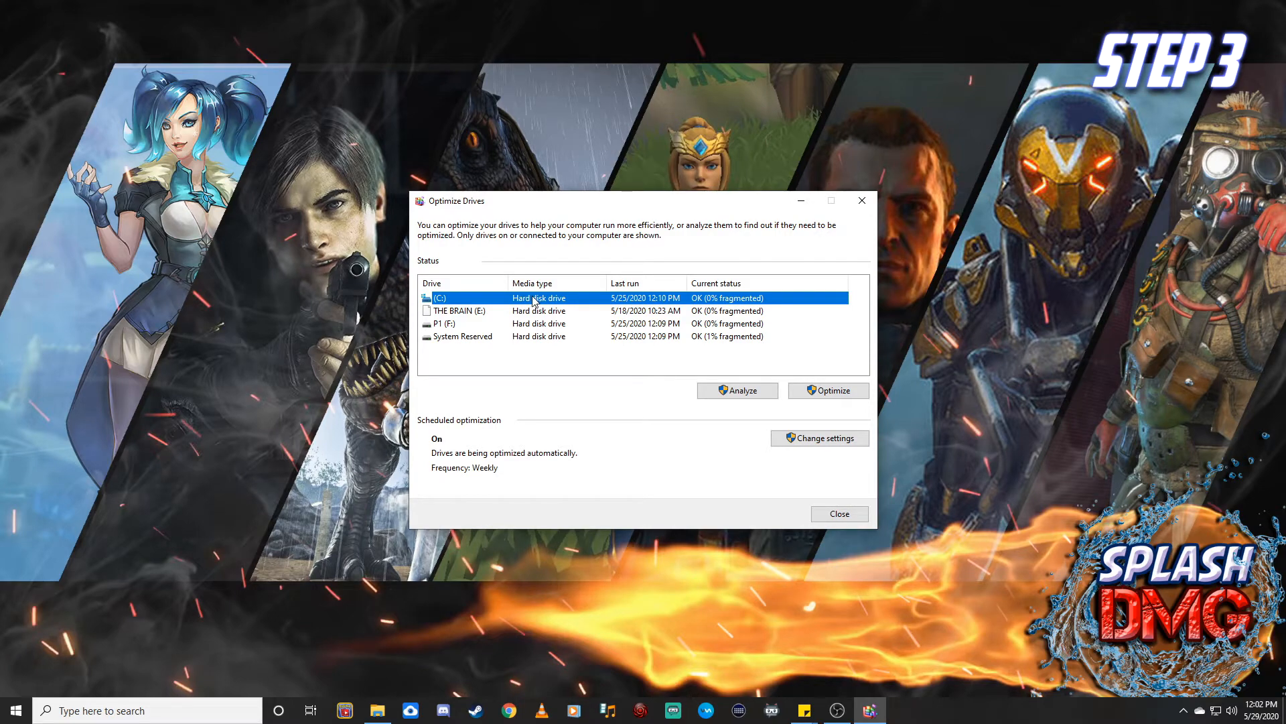
left_click(845, 392)
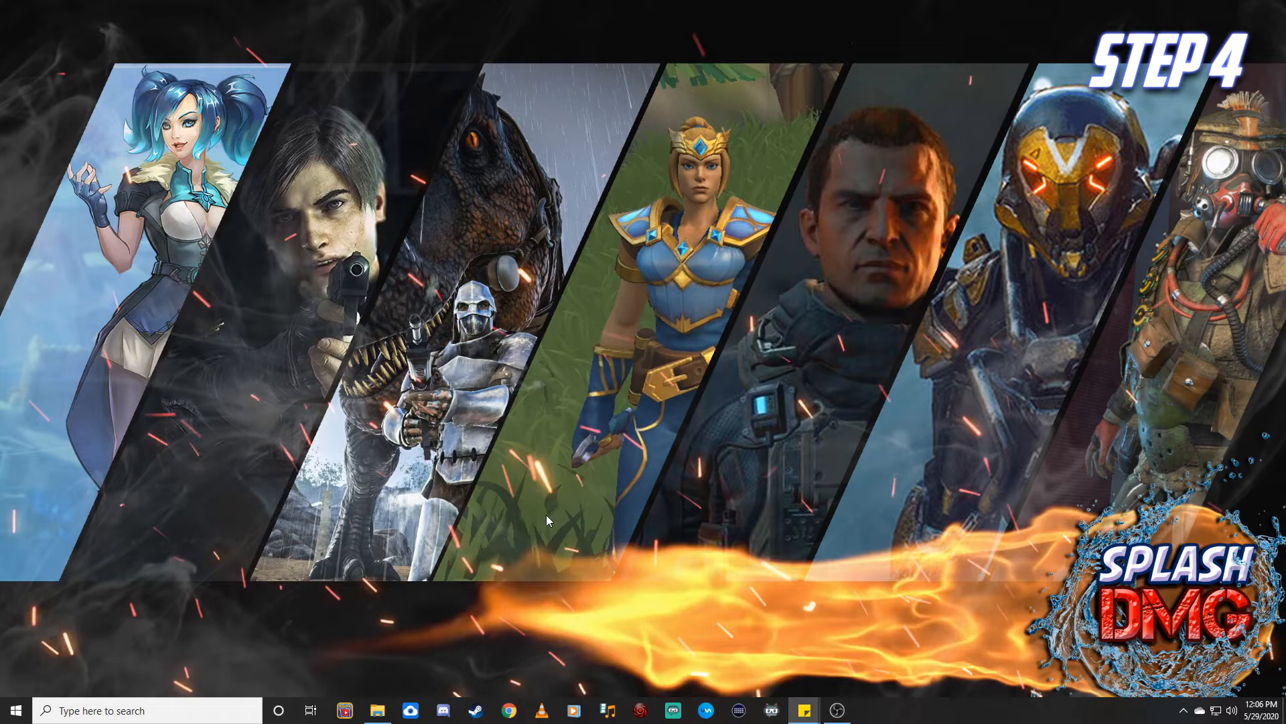
Launch Run through a Windows search and open the %temp% folder with it
left_click(106, 713)
type("run")
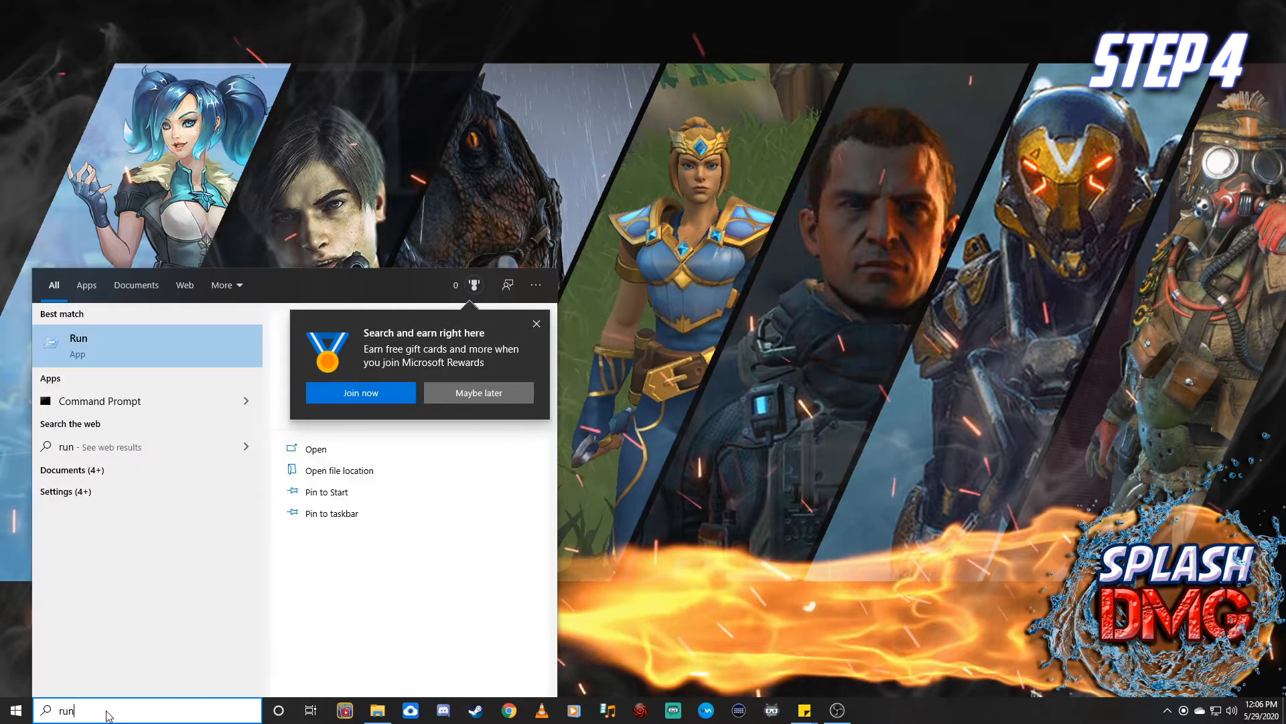
key("Return")
left_click_drag(109, 566, 738, 313)
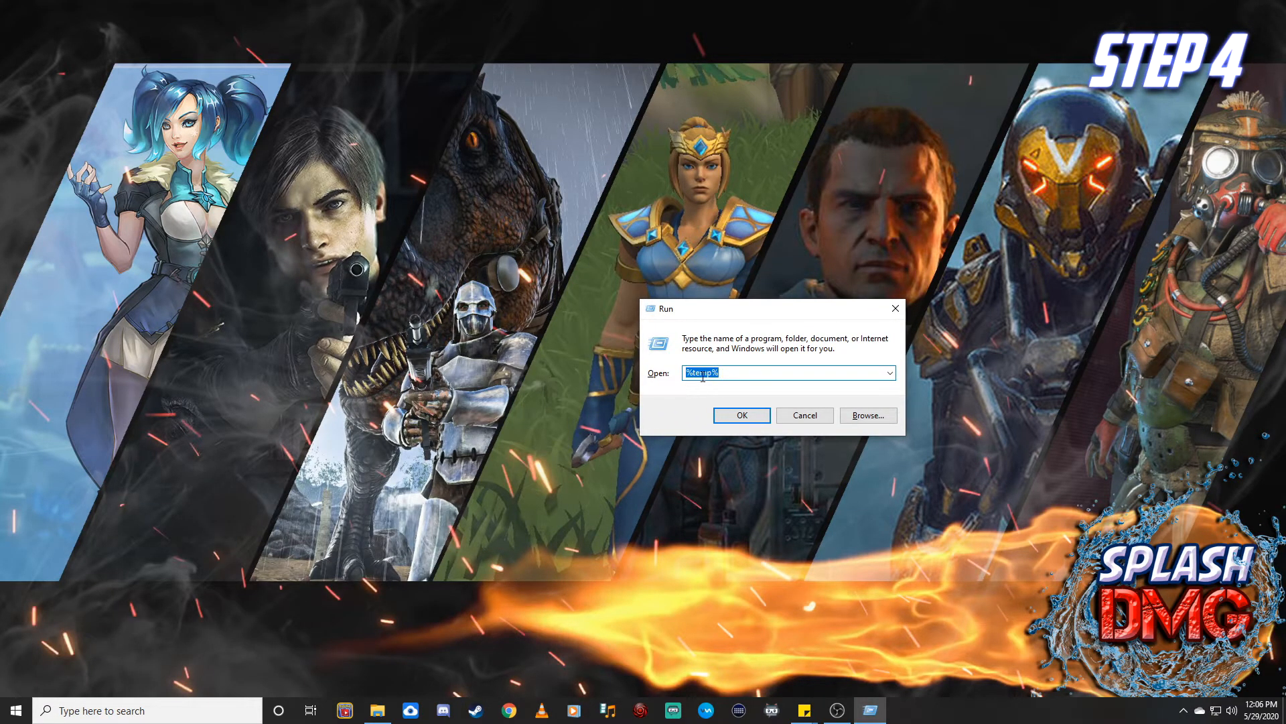
left_click(719, 373)
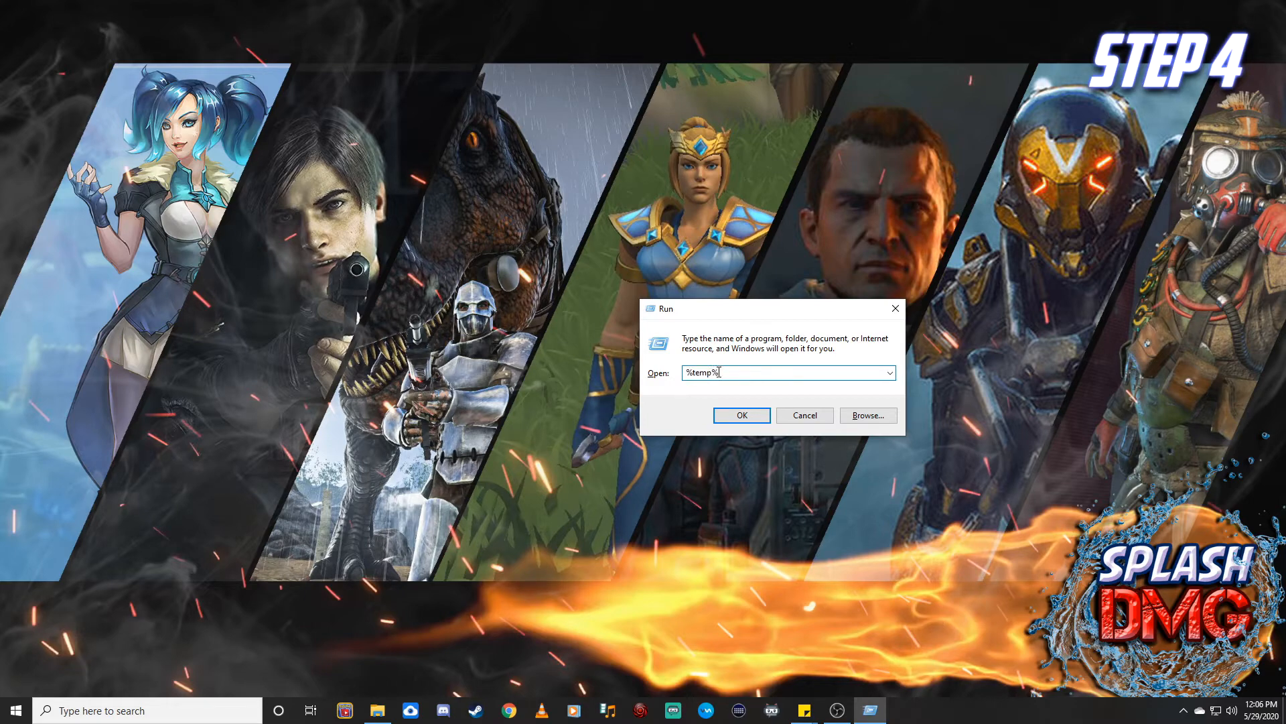
left_click(742, 415)
Delete all files and folders in the user's Temp folder, skipping the VoicemodSDKDotNET folder that is in use
left_click_drag(1108, 255, 599, 26)
right_click(751, 332)
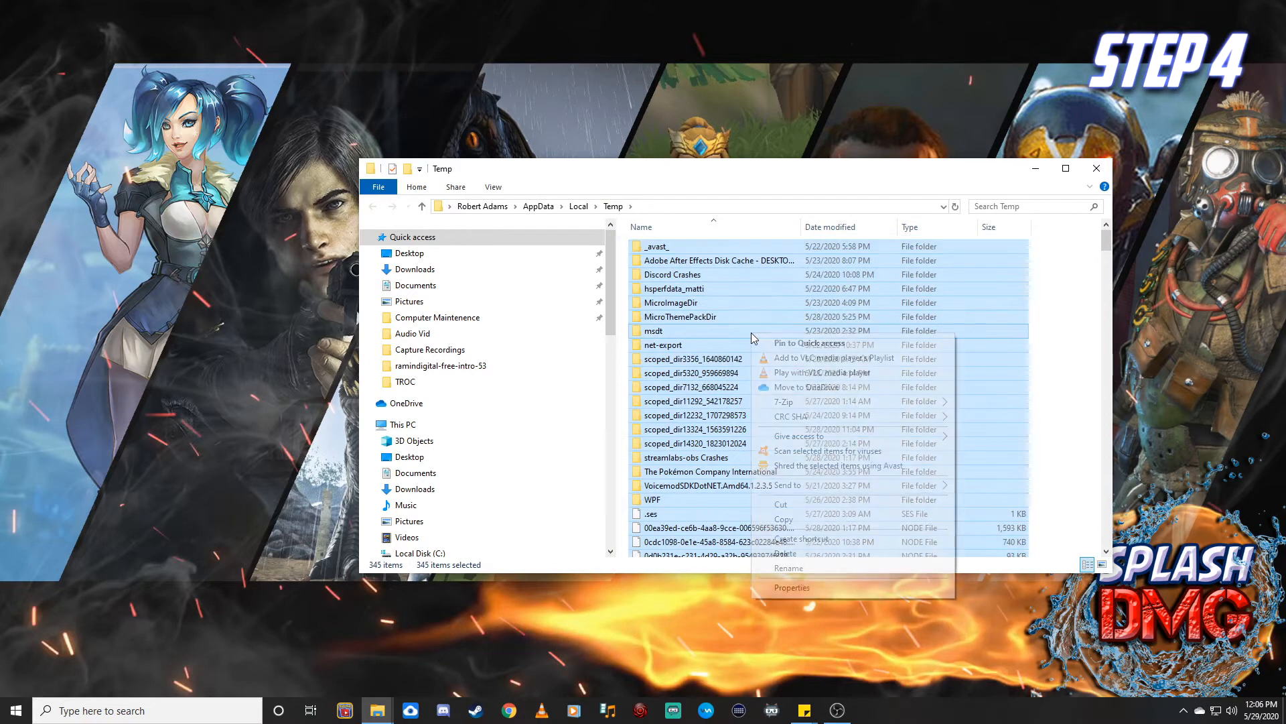
left_click(821, 557)
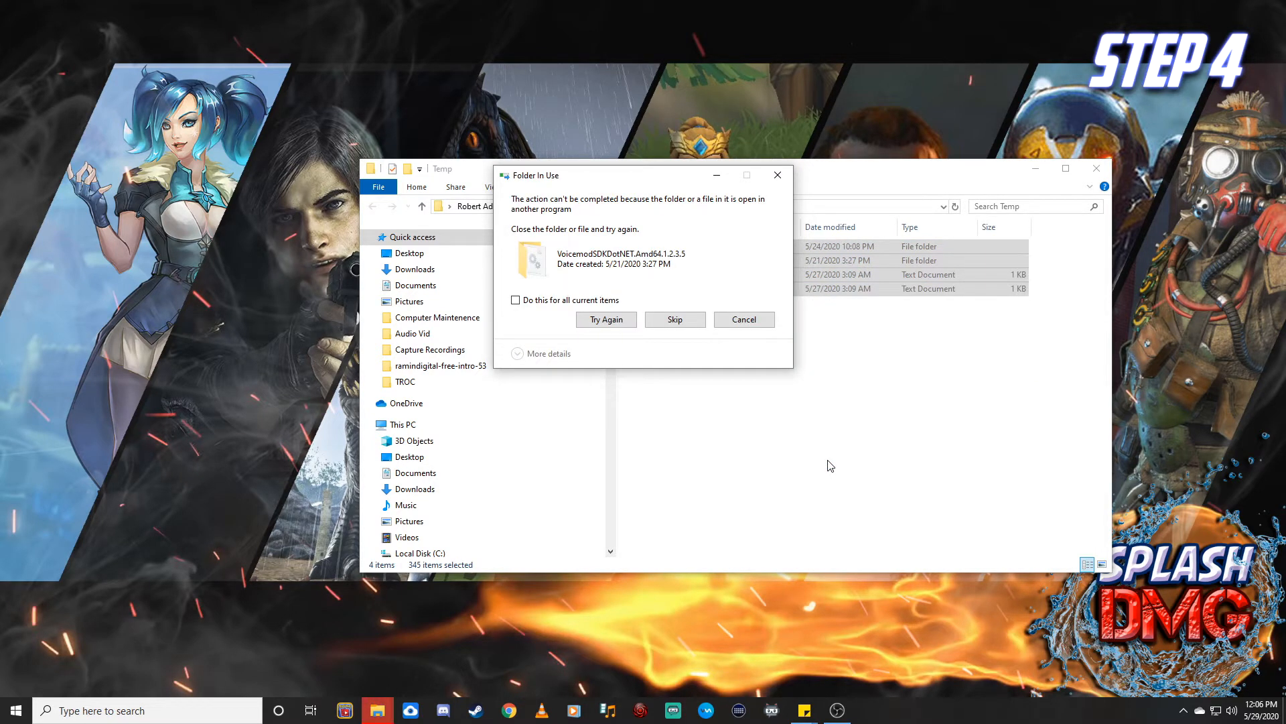
left_click(682, 321)
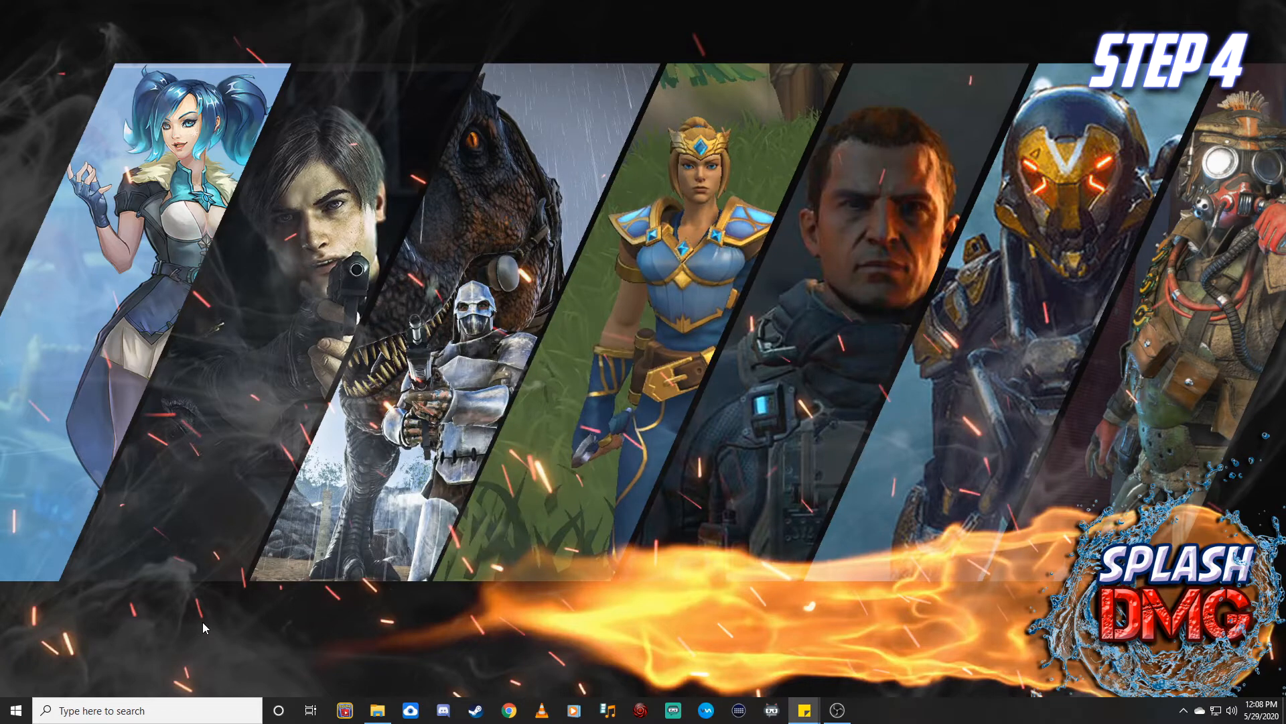
Launch Run again and open the Windows Temp folder with the command temp
left_click(94, 711)
type("run")
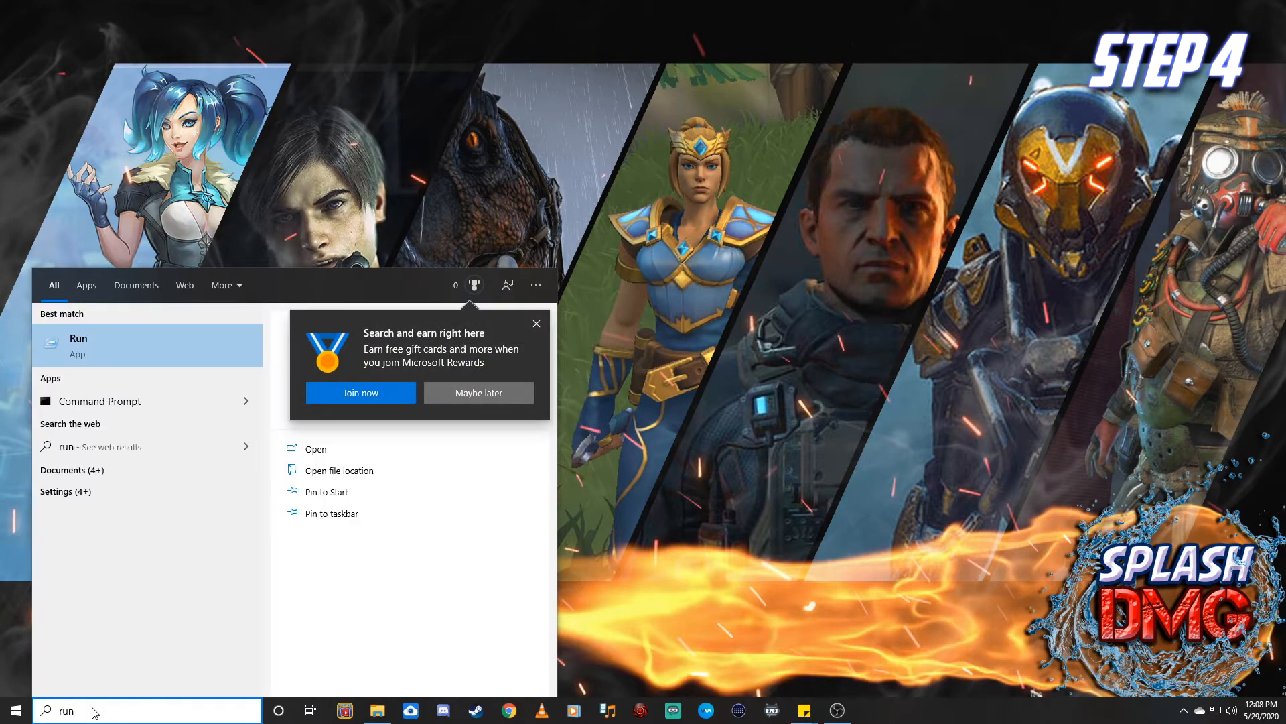
key("Return")
left_click_drag(137, 566, 684, 359)
left_click(666, 421)
left_click_drag(667, 421, 580, 421)
type("temp")
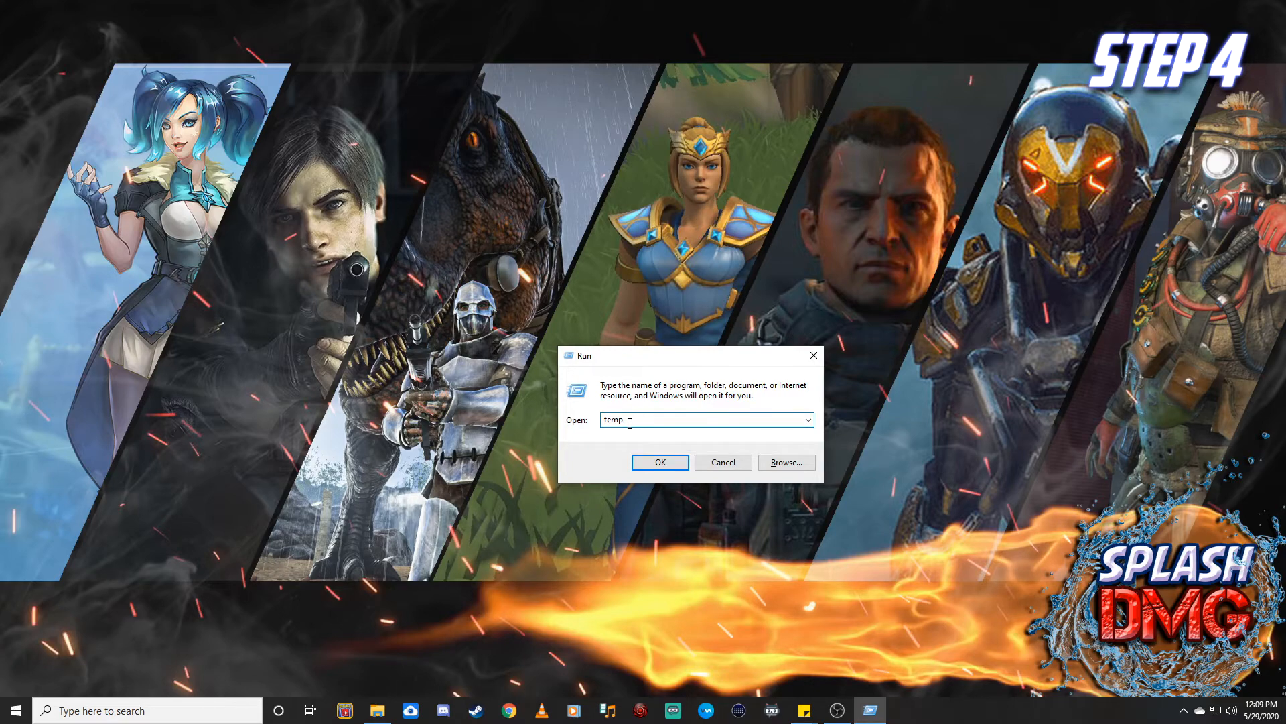
left_click(660, 463)
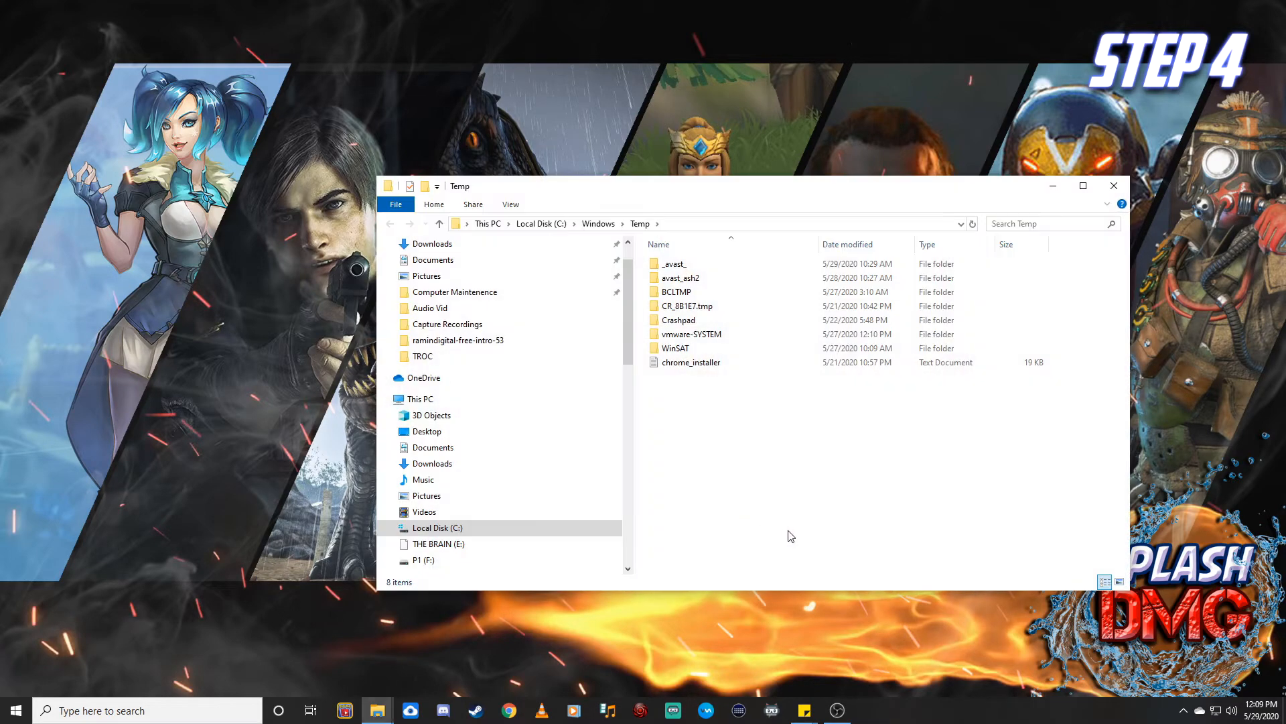
Delete all items in the Windows Temp folder and close its window
left_click_drag(802, 494, 657, 258)
left_click_drag(1086, 396, 640, 223)
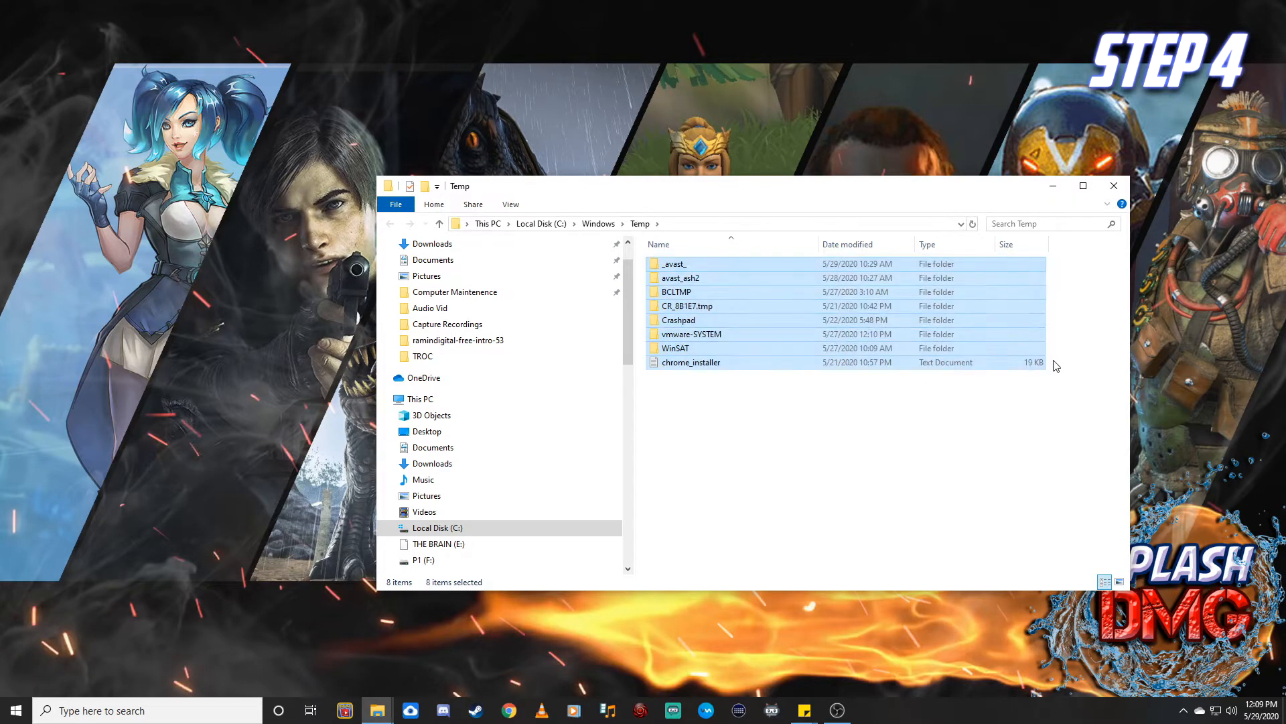
right_click(1009, 331)
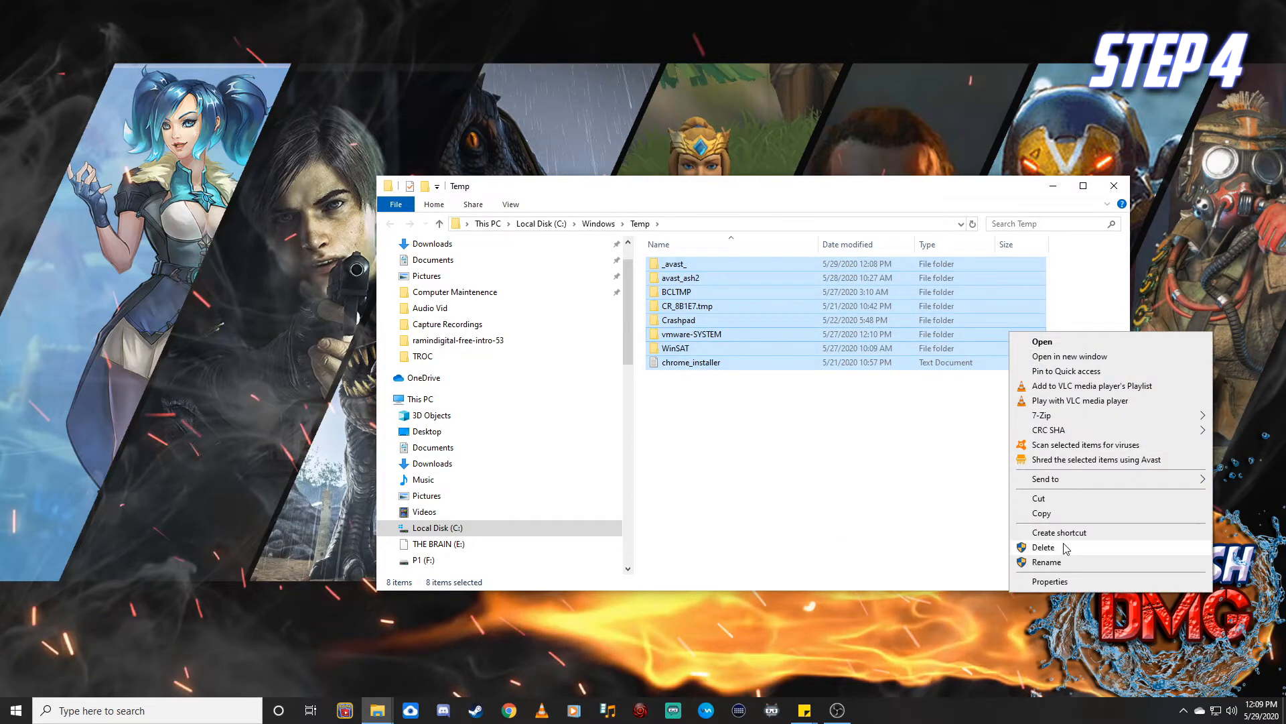
left_click(1044, 548)
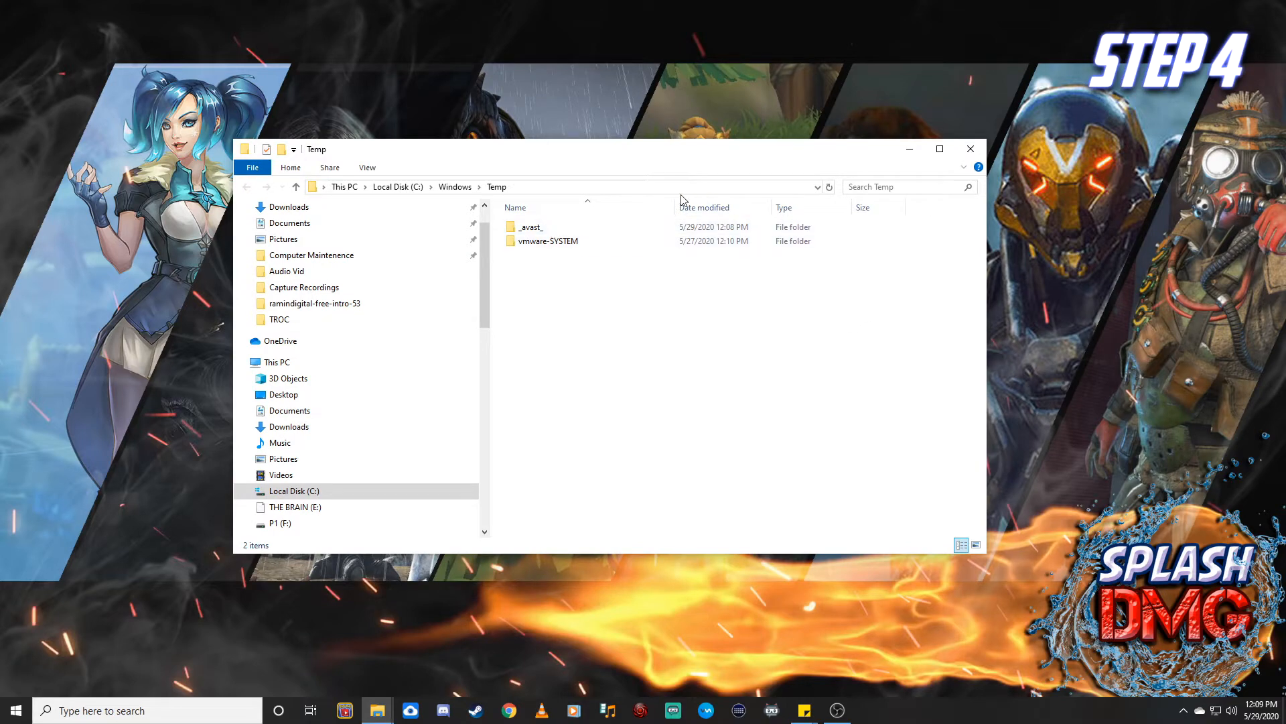
left_click(971, 148)
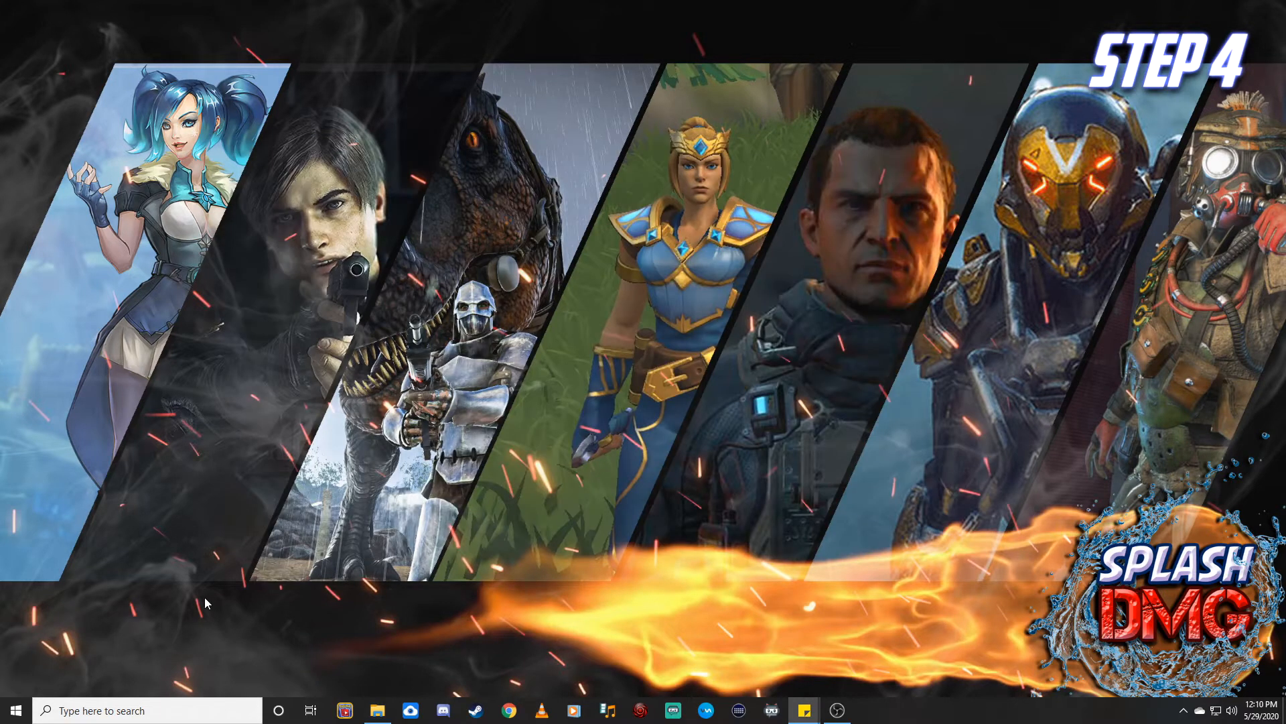
Launch Run, open the prefetch folder with it and grant permanent access to the folder
left_click(114, 711)
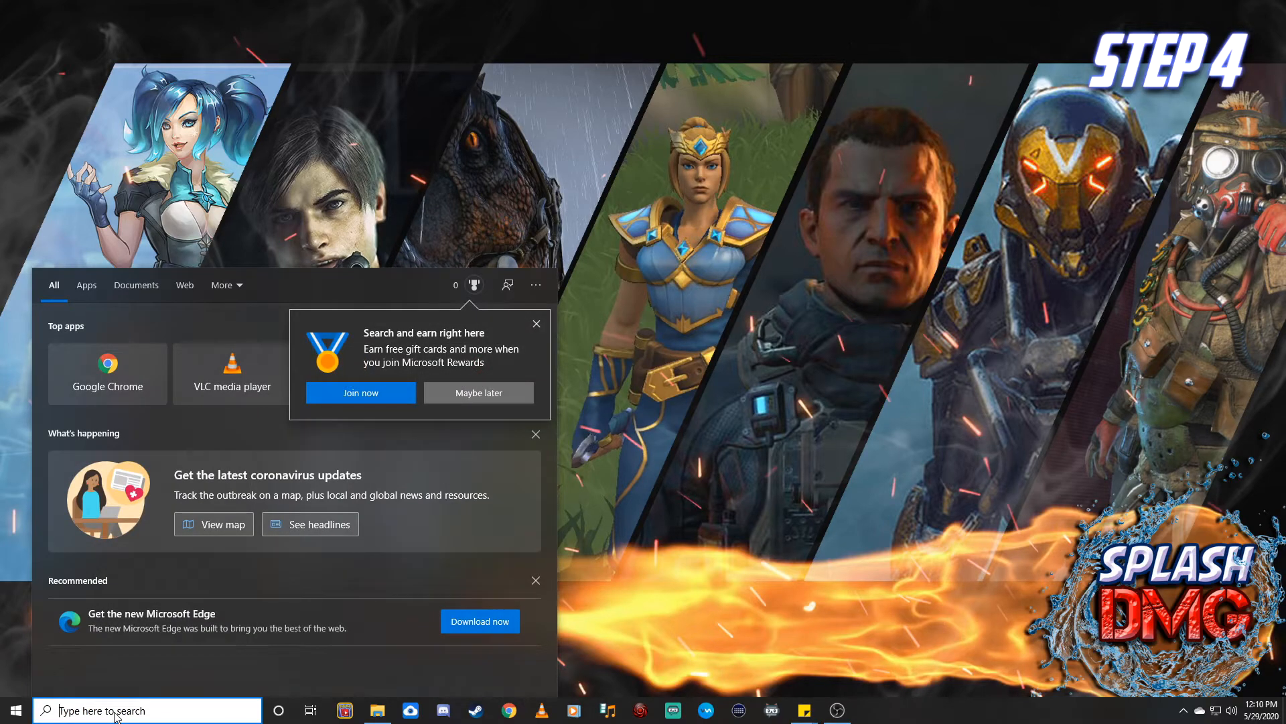
type("run")
key("Return")
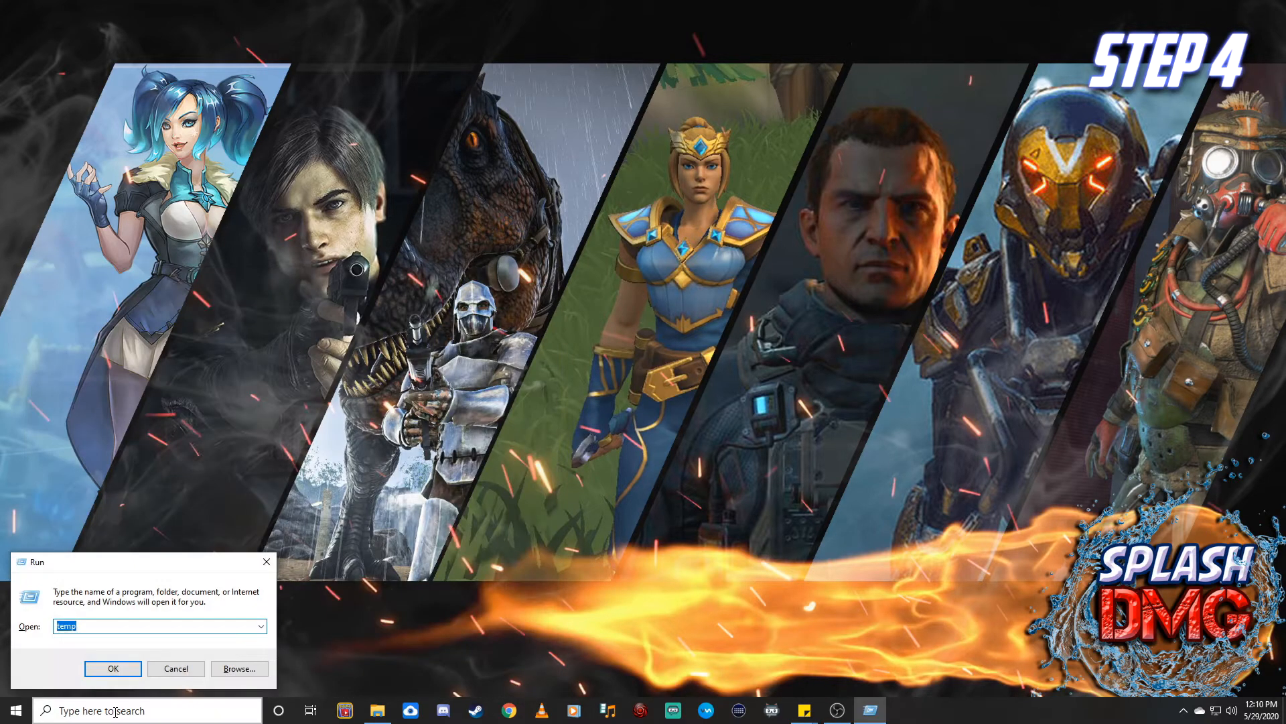
left_click_drag(123, 556, 775, 325)
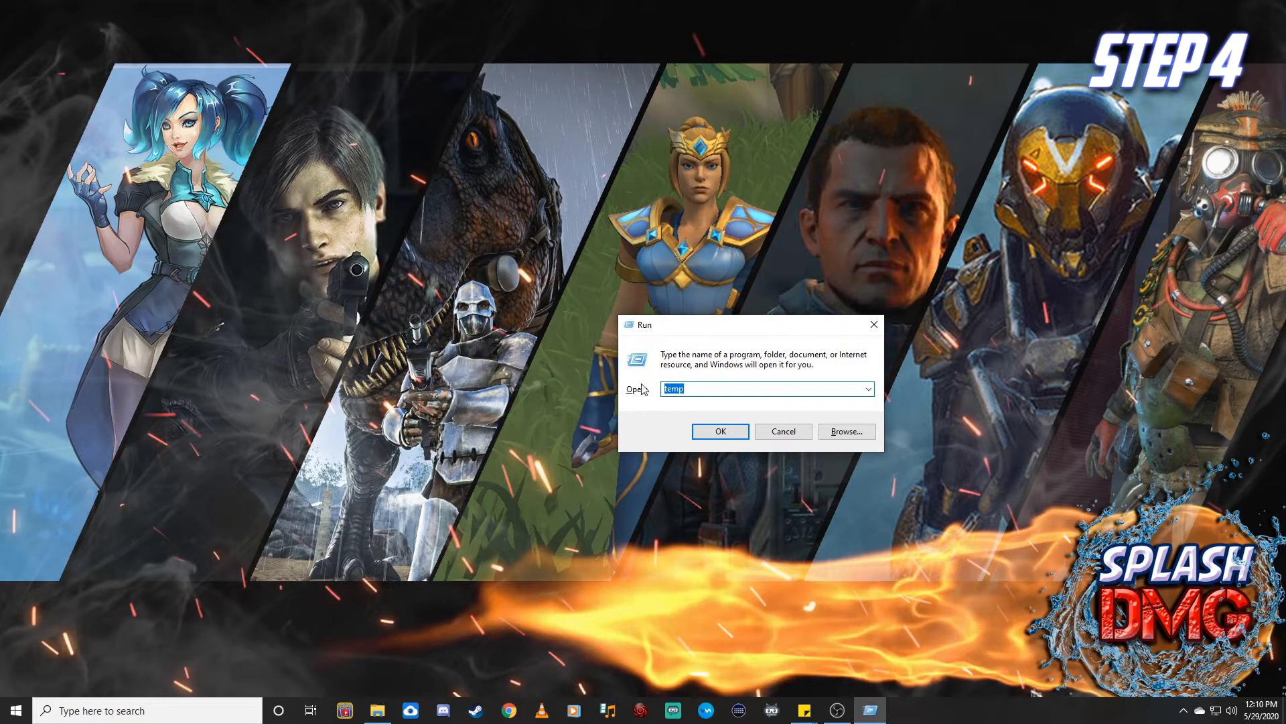
type("prefe")
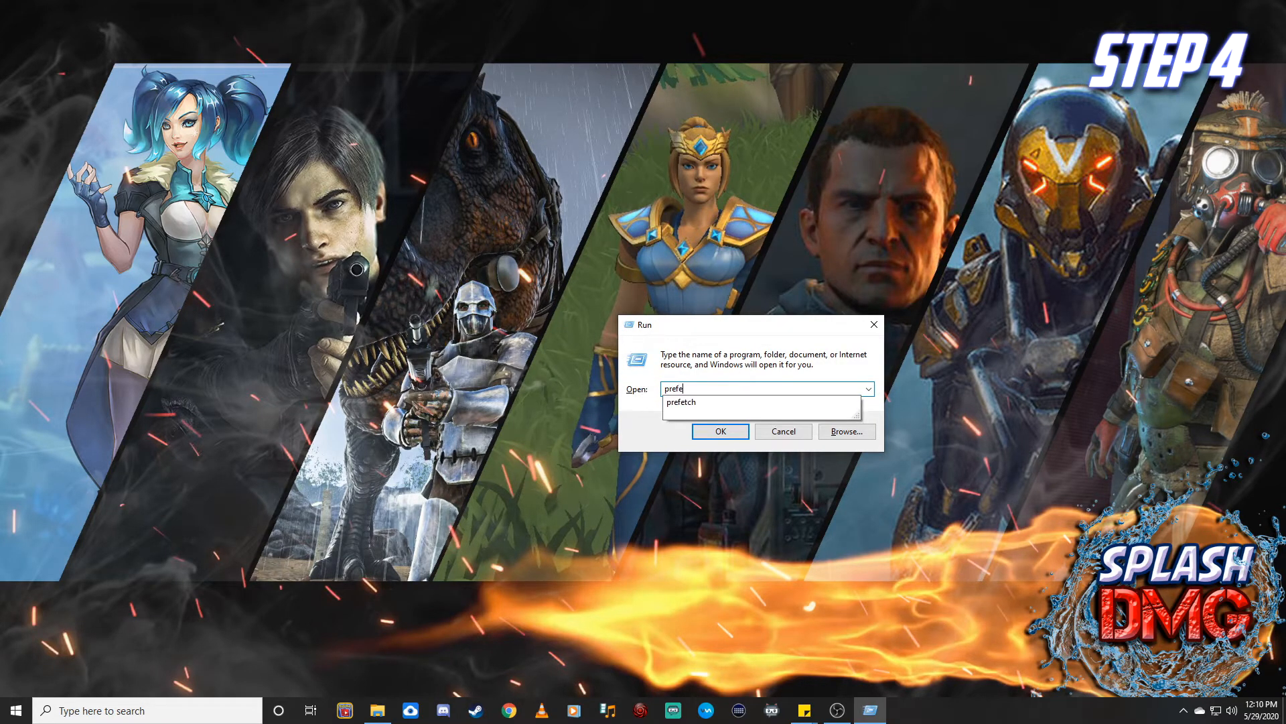
type("tch")
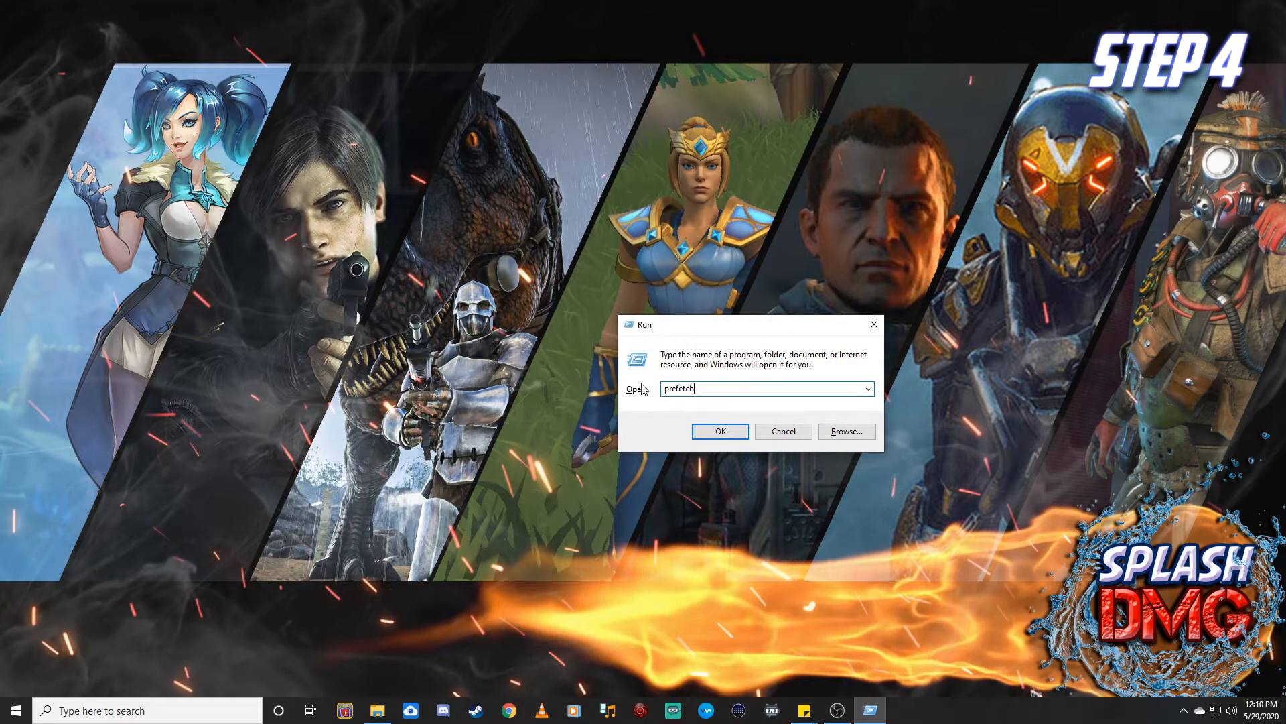
left_click(724, 433)
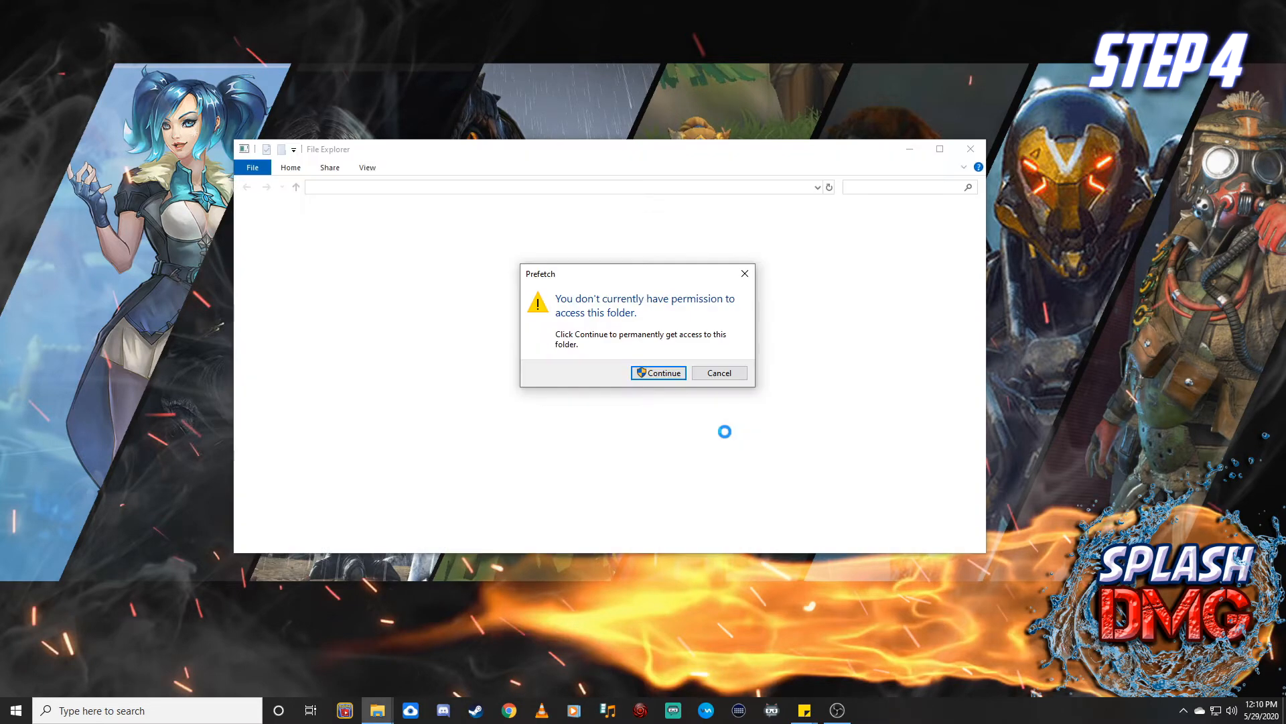
left_click(660, 374)
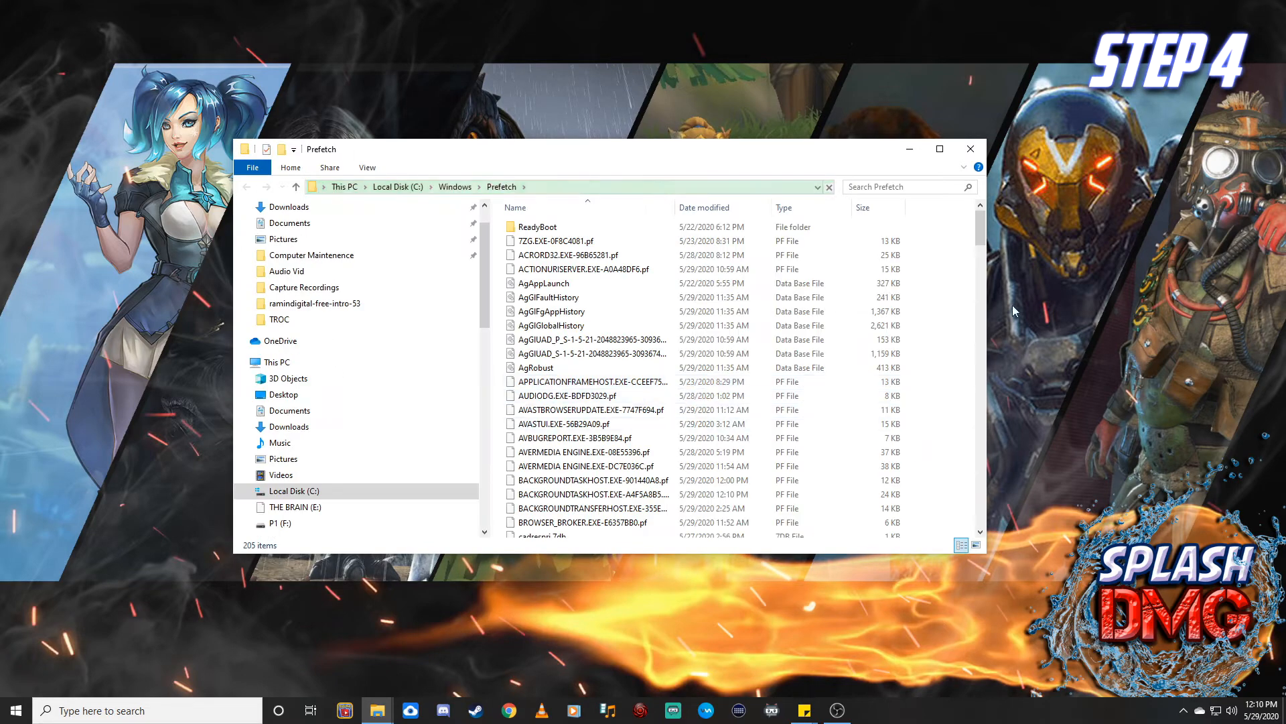
Delete everything in the Prefetch folder, skipping the file that is open in SysMain
left_click_drag(980, 236, 473, 37)
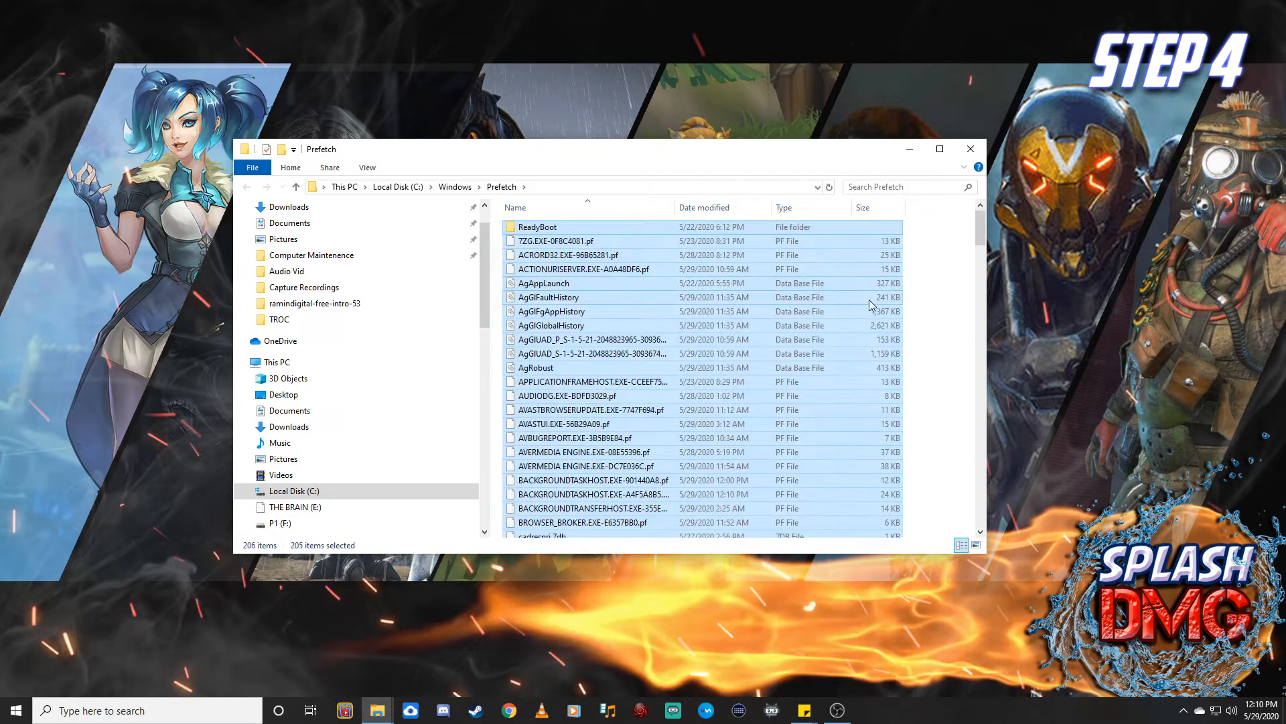
right_click(787, 315)
left_click(810, 518)
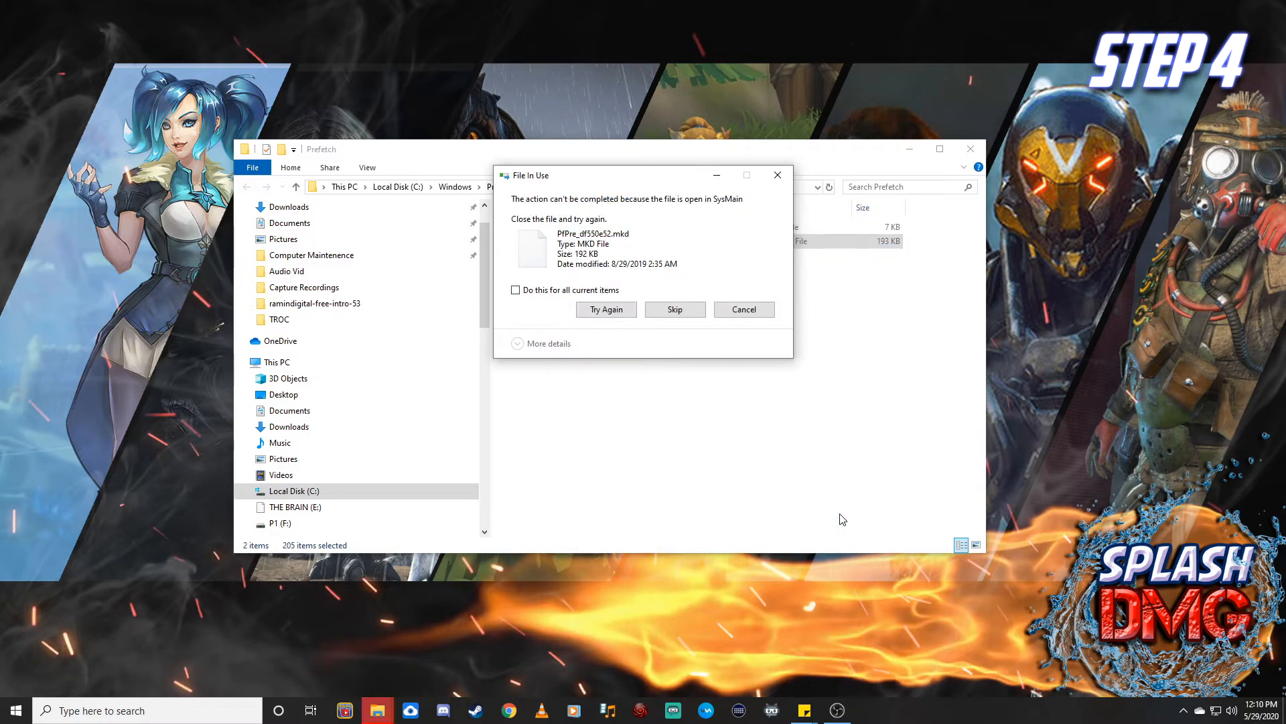
left_click(680, 313)
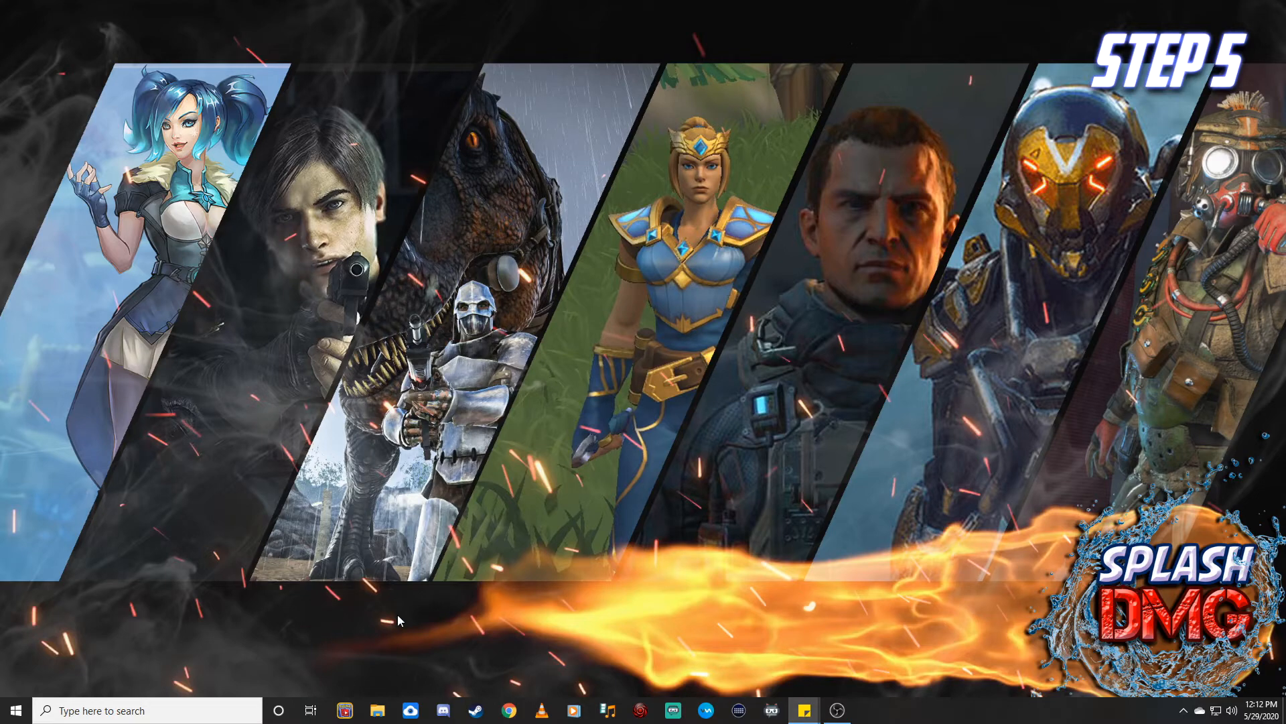
Run Disk Cleanup on Local Disk (C:) from the drive's properties and permanently delete the preselected files
left_click(379, 715)
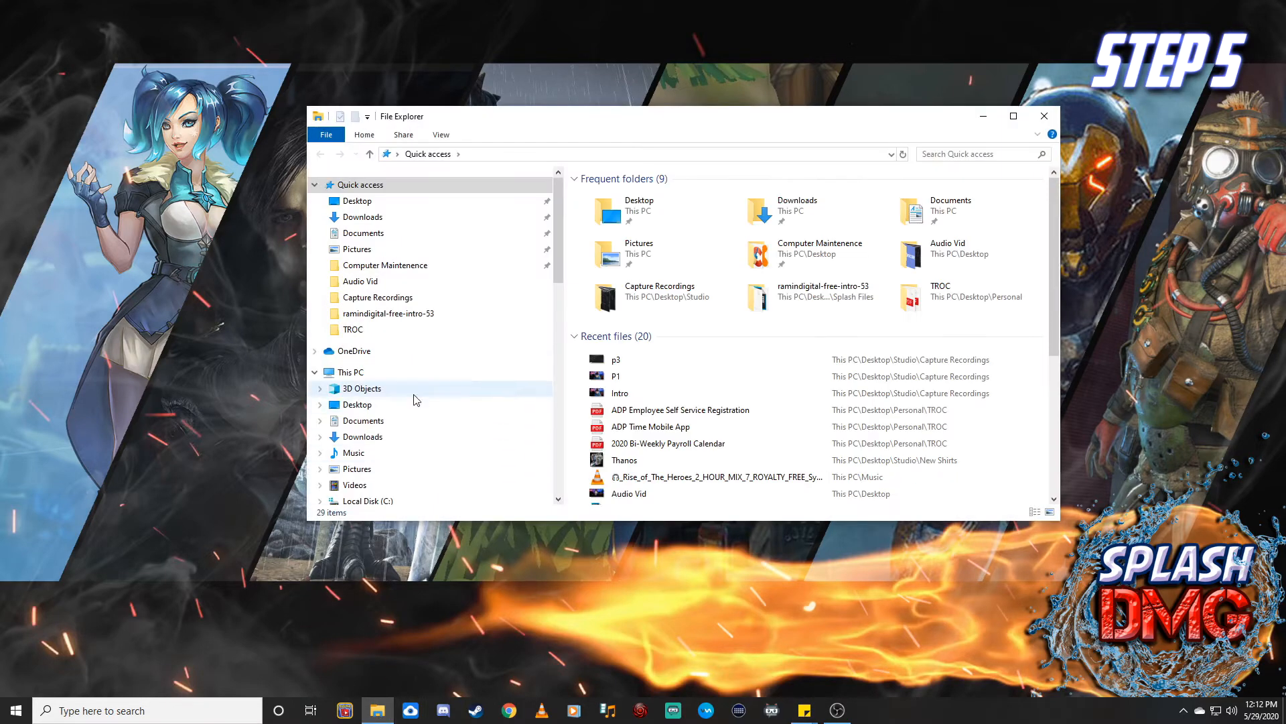
left_click(345, 377)
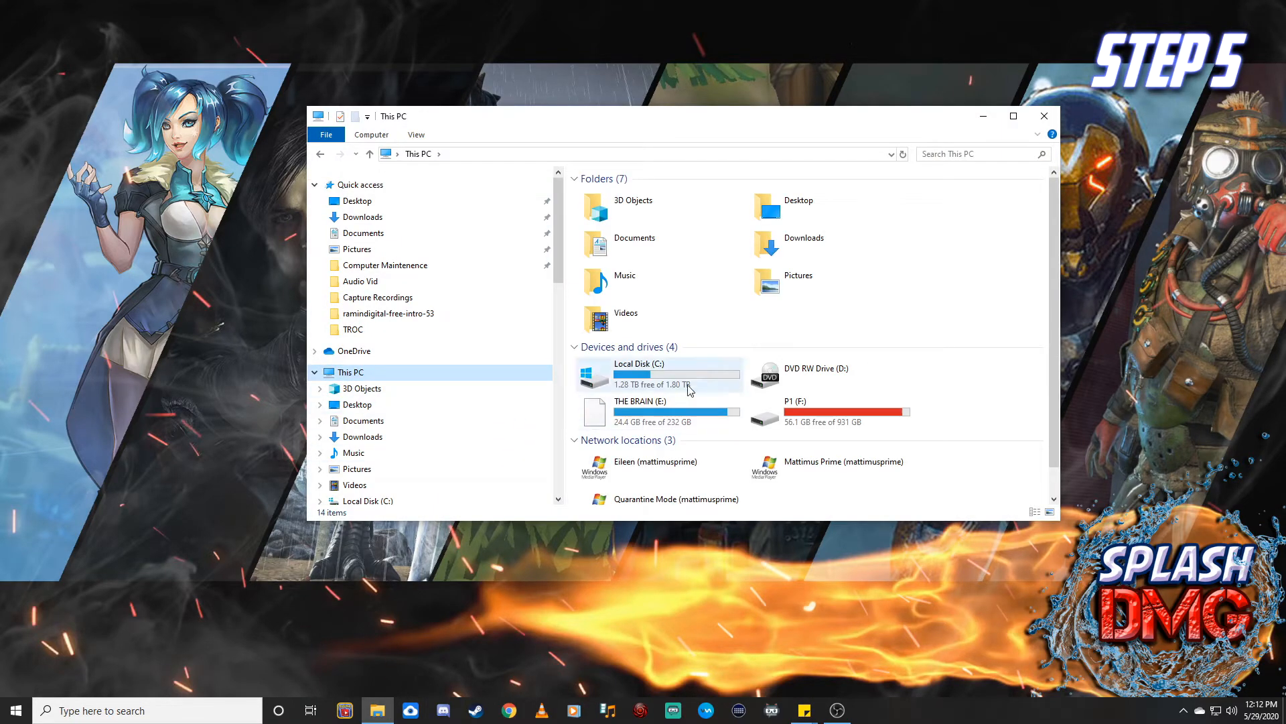
right_click(640, 374)
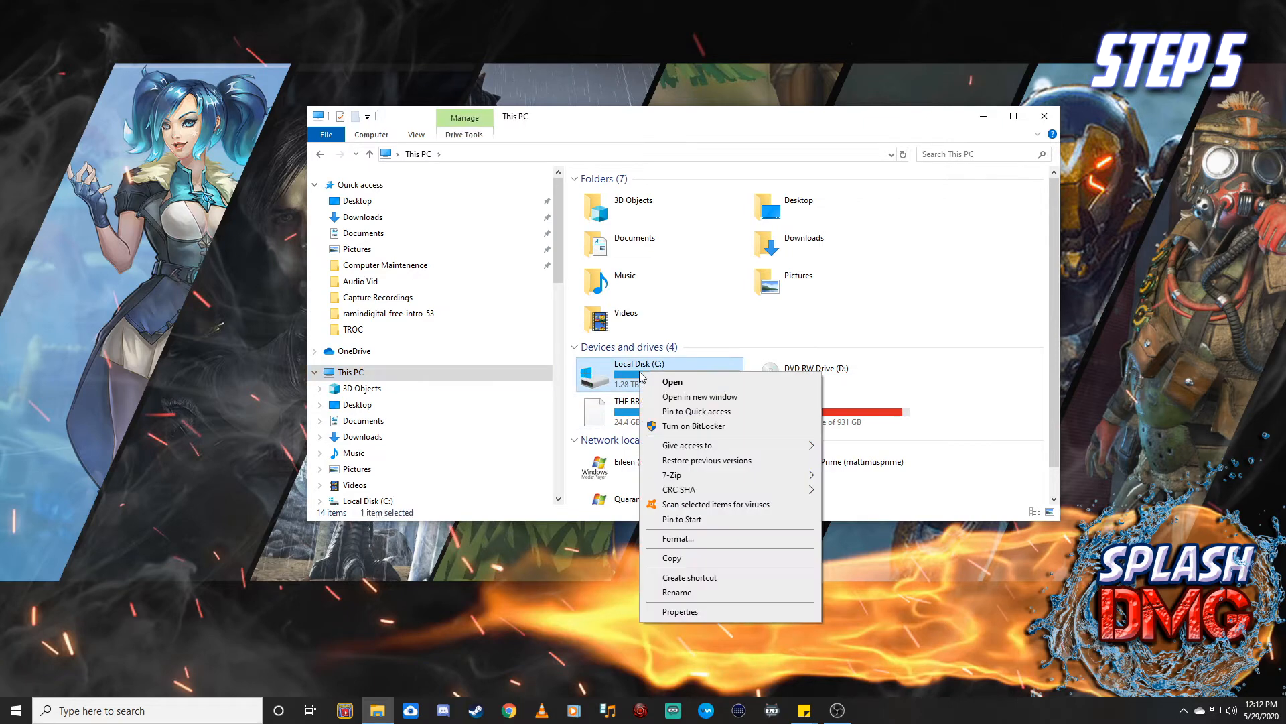
left_click(705, 612)
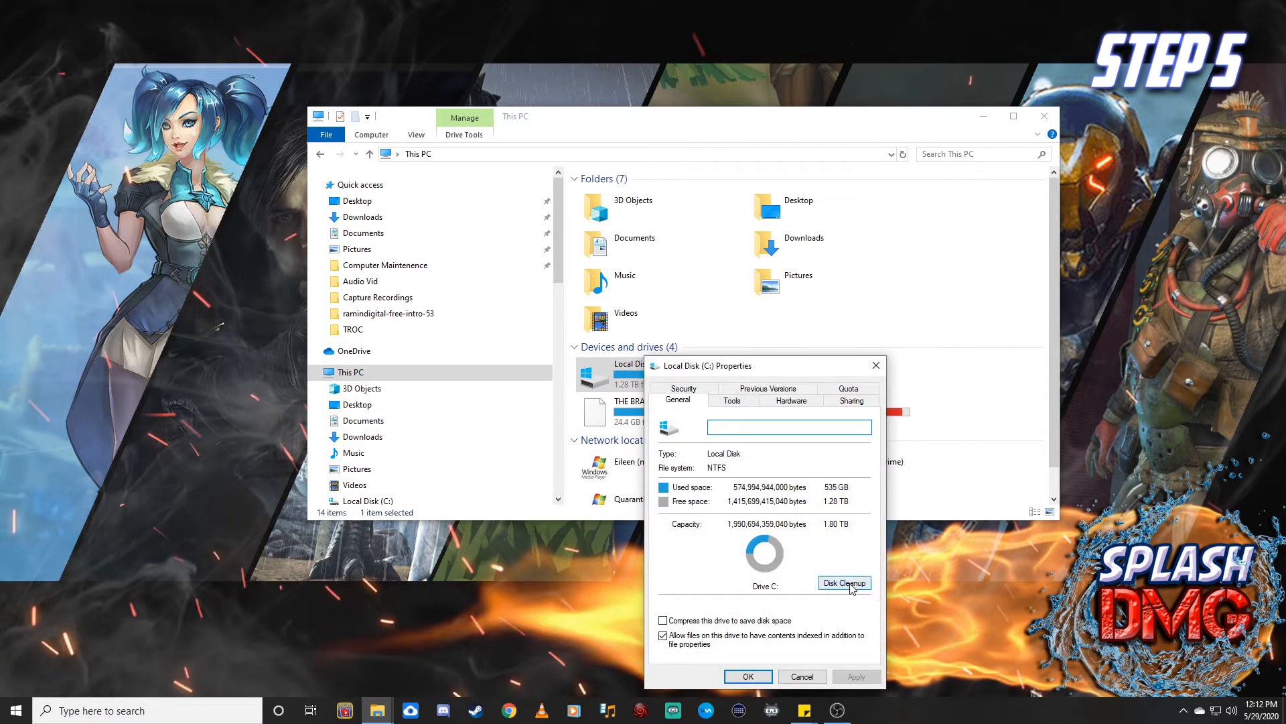
left_click(844, 582)
left_click_drag(312, 168, 701, 198)
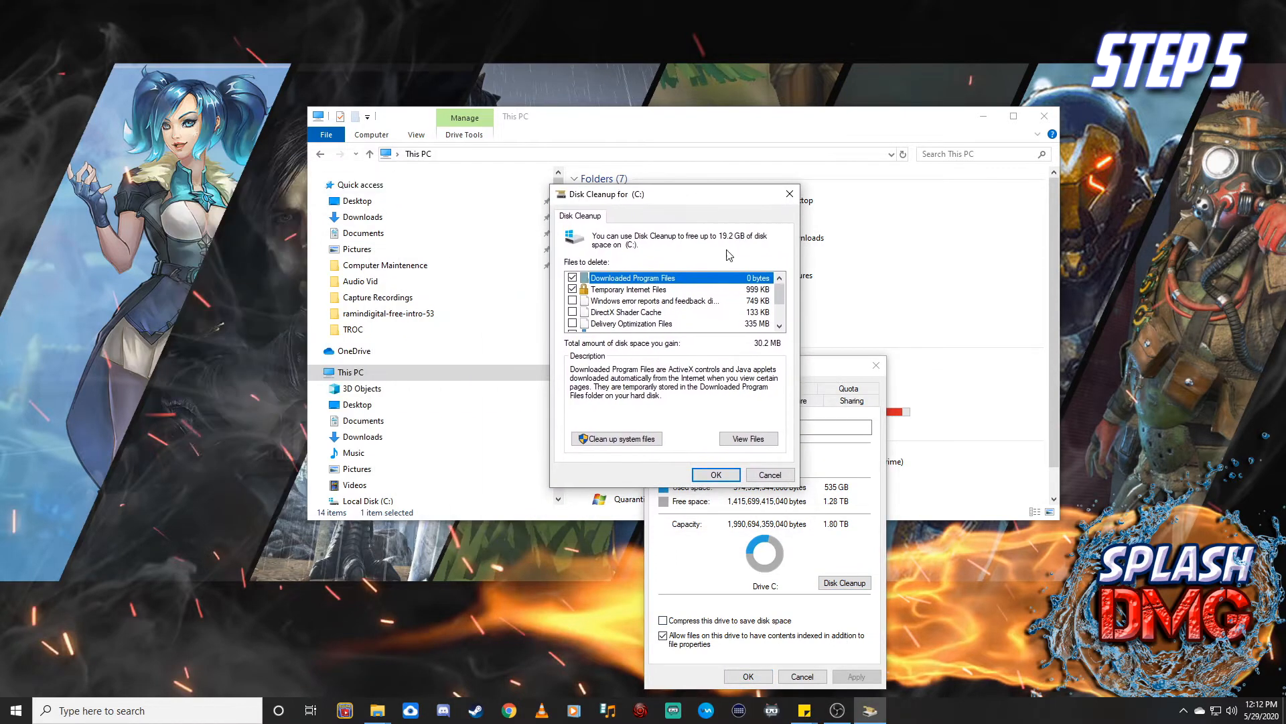
left_click(716, 476)
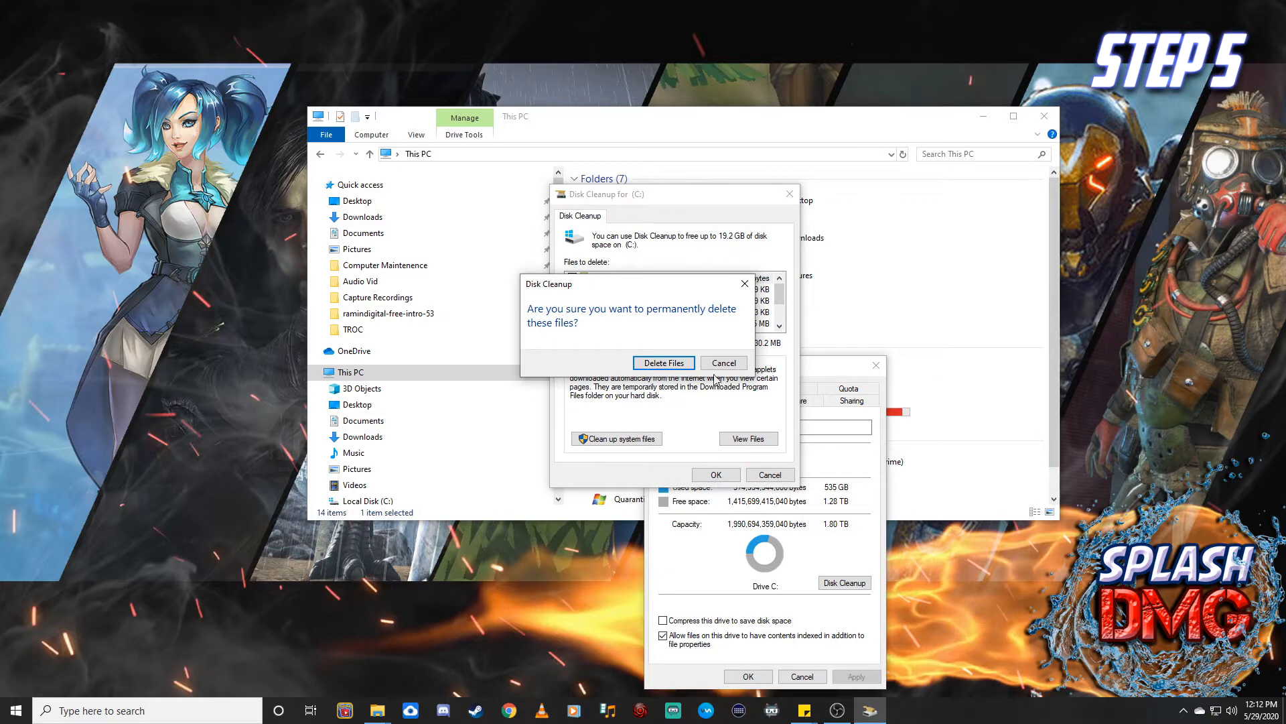
left_click(670, 363)
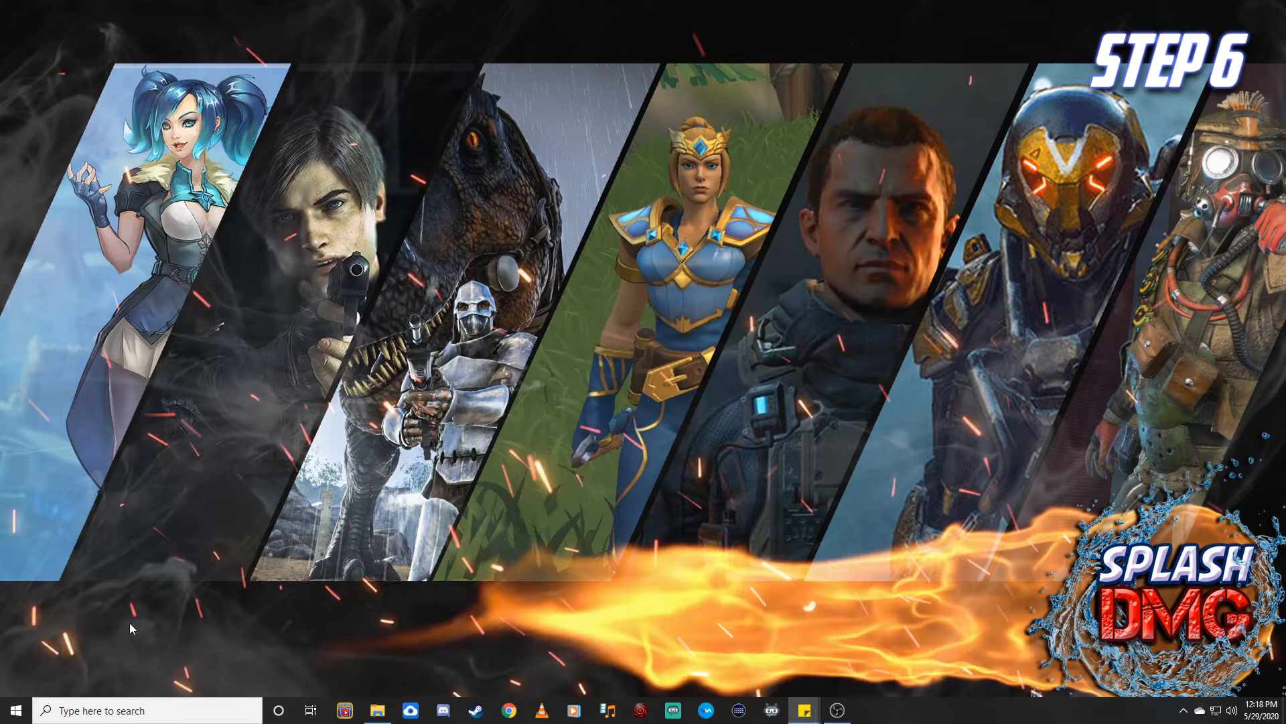
Launch Run and open System Configuration with the command msconfig
left_click(129, 712)
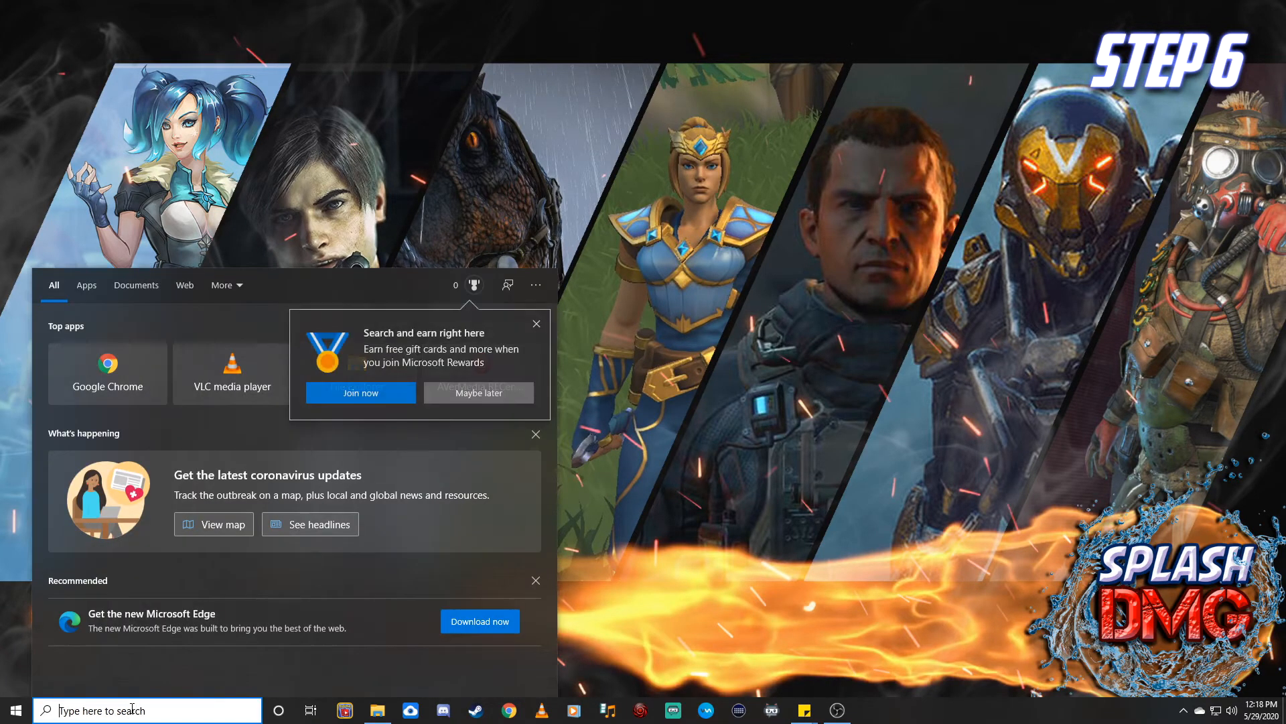
type("run")
left_click(176, 362)
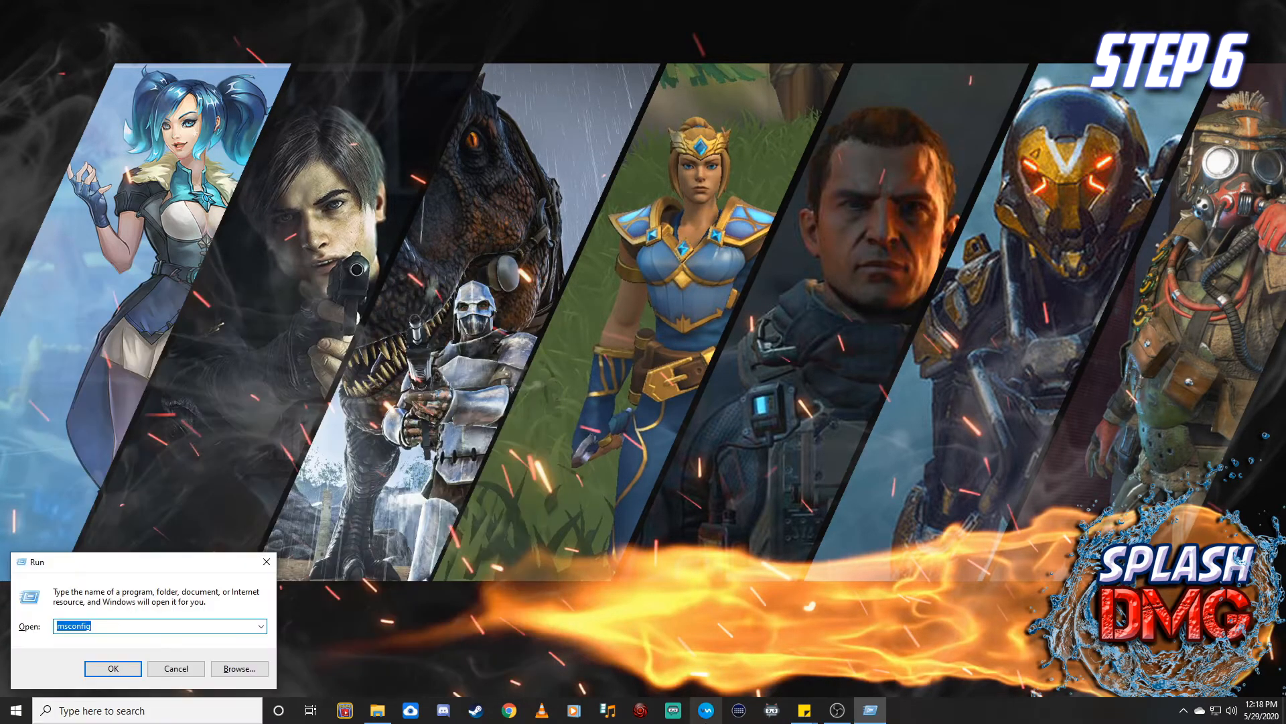
left_click_drag(166, 565, 728, 304)
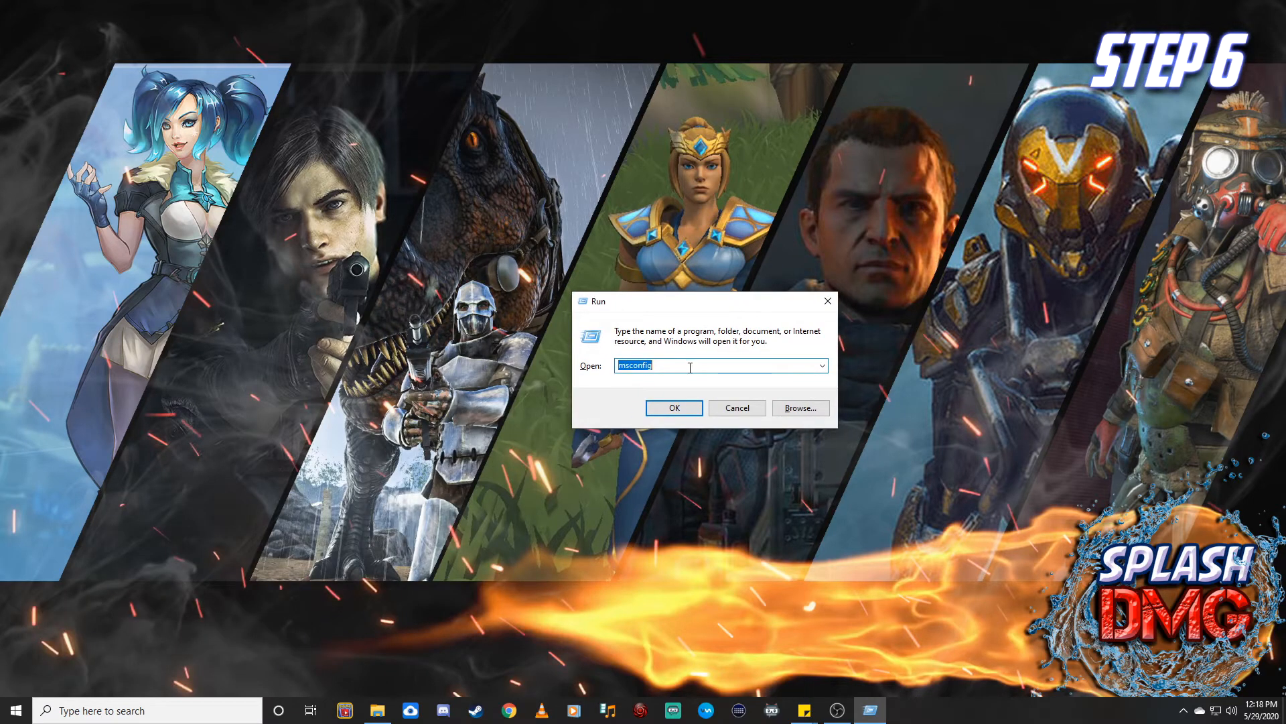
left_click_drag(678, 366, 609, 369)
left_click(682, 406)
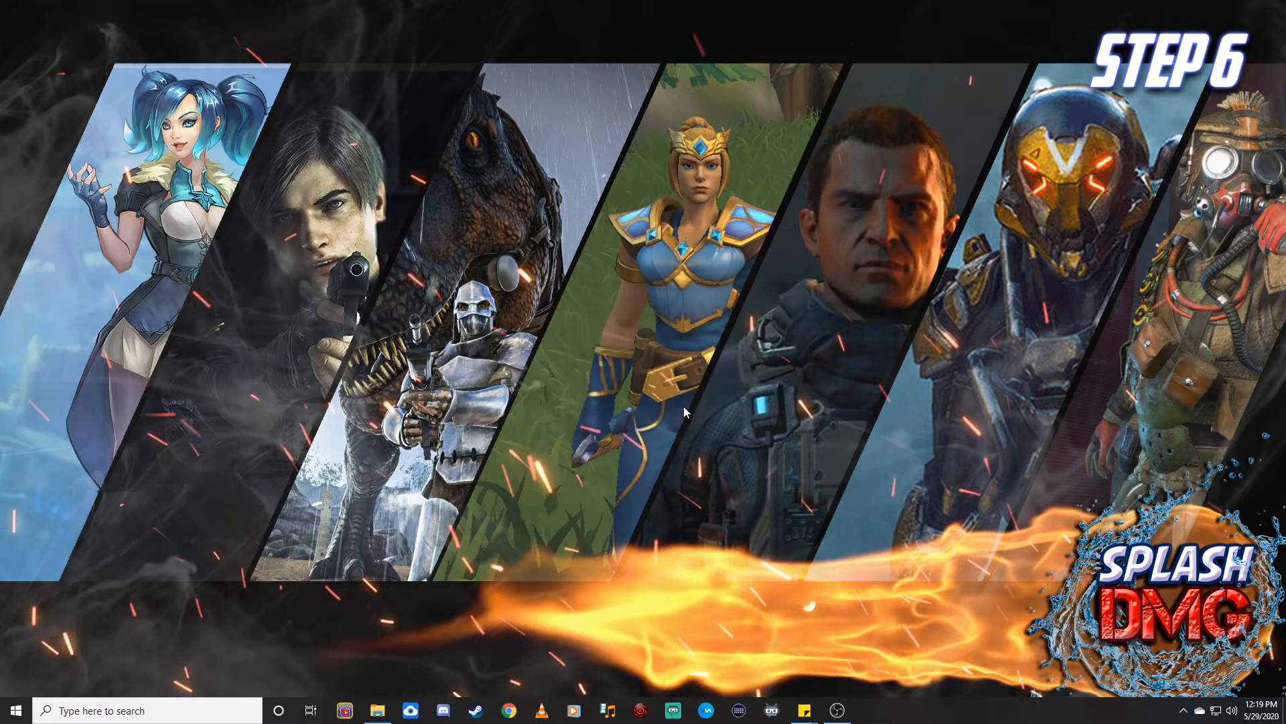
Hide all Microsoft services in System Configuration, review the remaining third-party services and accept the dialog
left_click(535, 252)
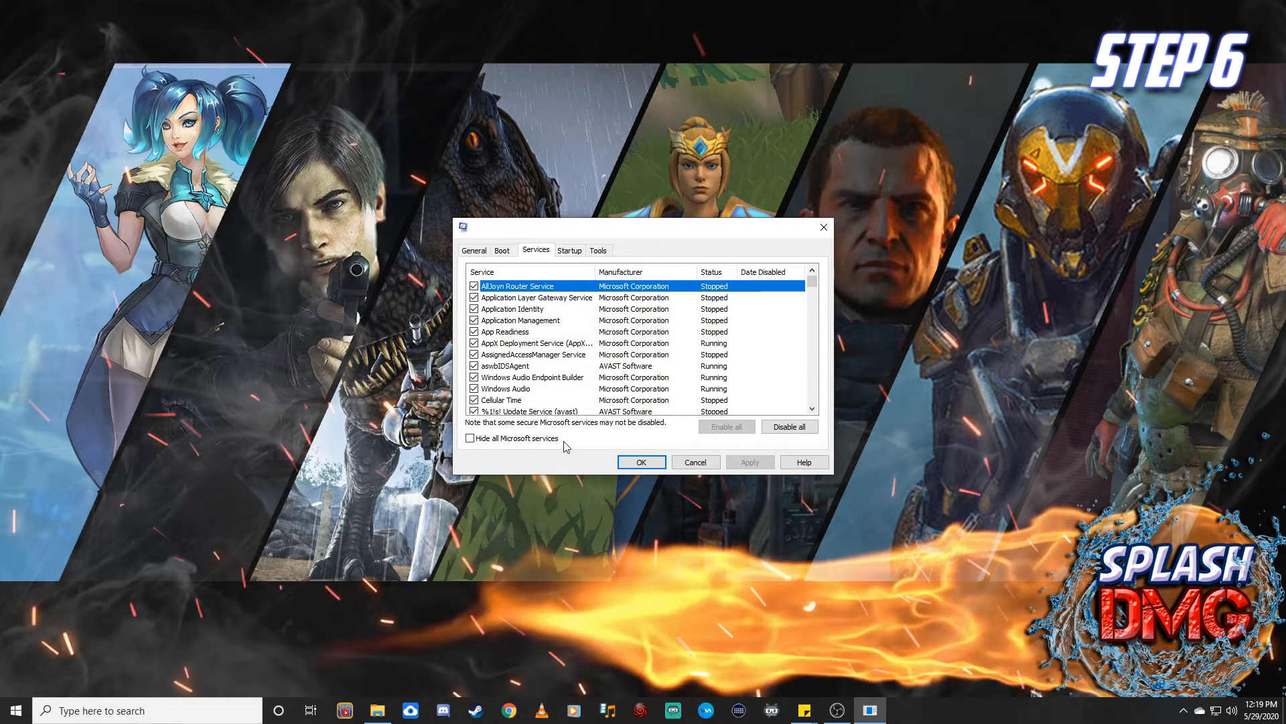
left_click(470, 439)
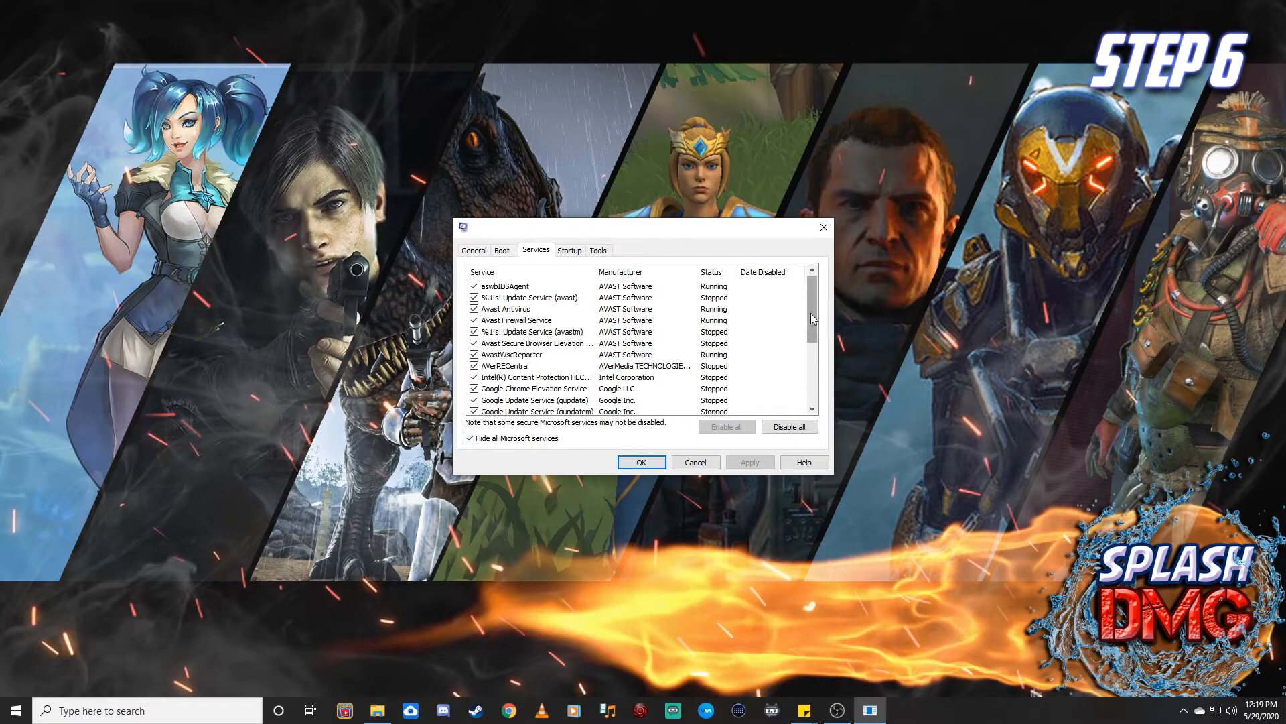
mouse_move(816, 309)
left_mouse_down()
mouse_move(816, 370)
mouse_move(816, 301)
left_mouse_up()
scroll(815, 335, "down", 4)
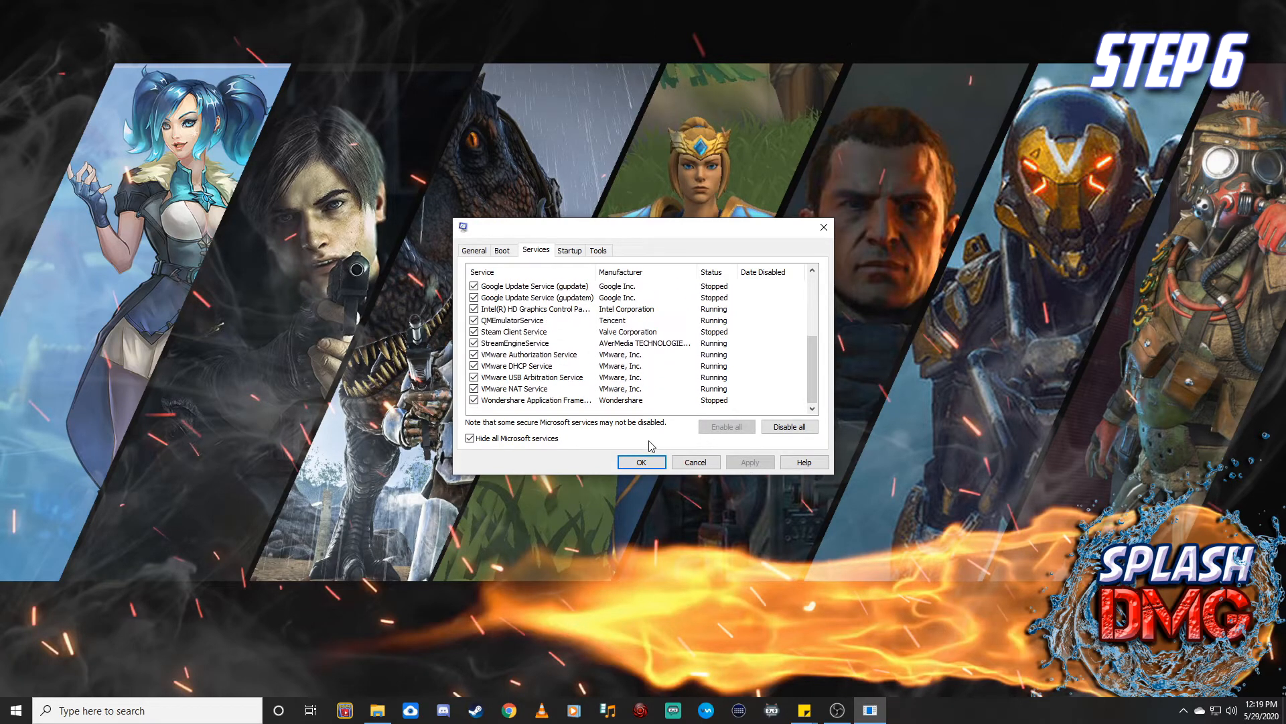
left_click(641, 462)
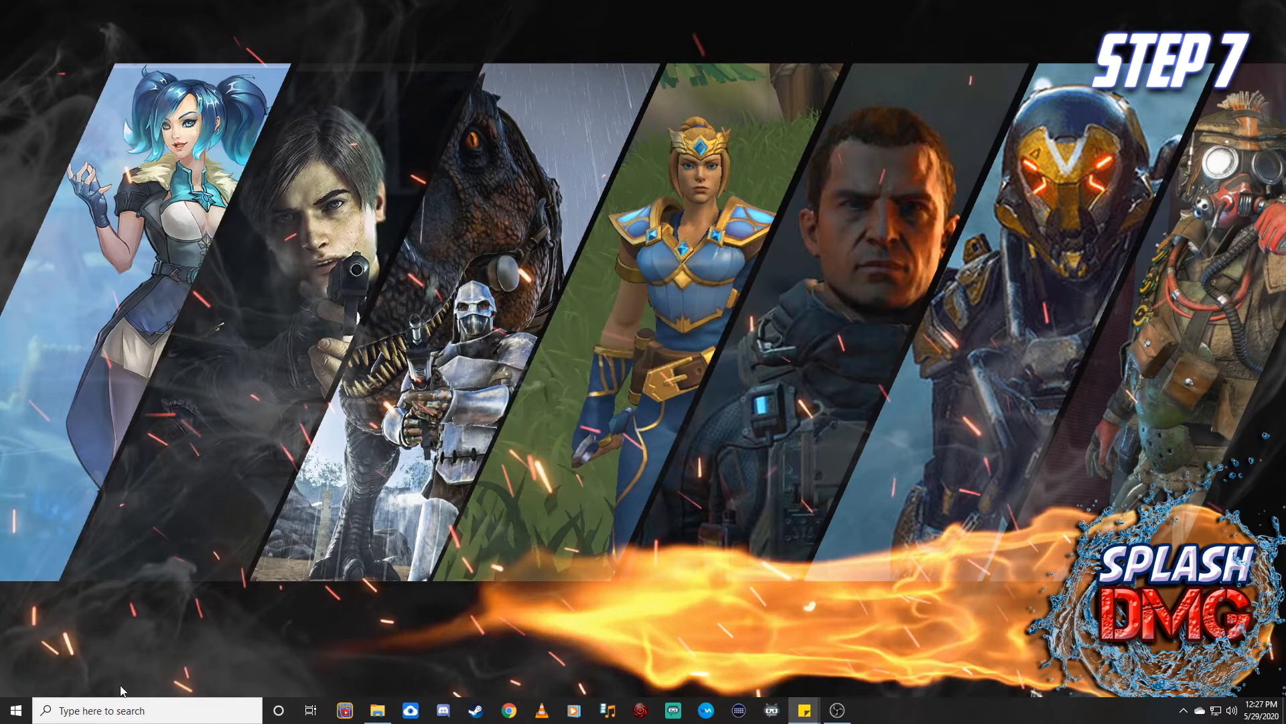
Launch Run and open Registry Editor with the command regedit
left_click(114, 705)
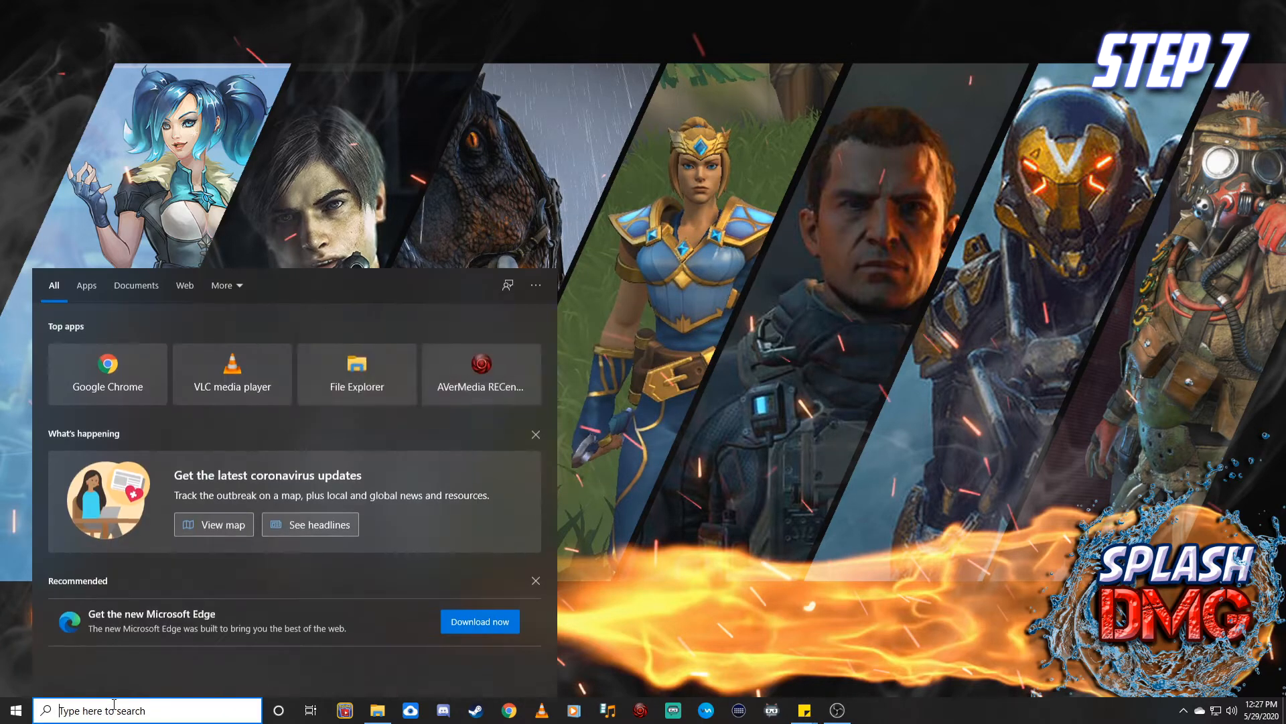
type("run")
key("Return")
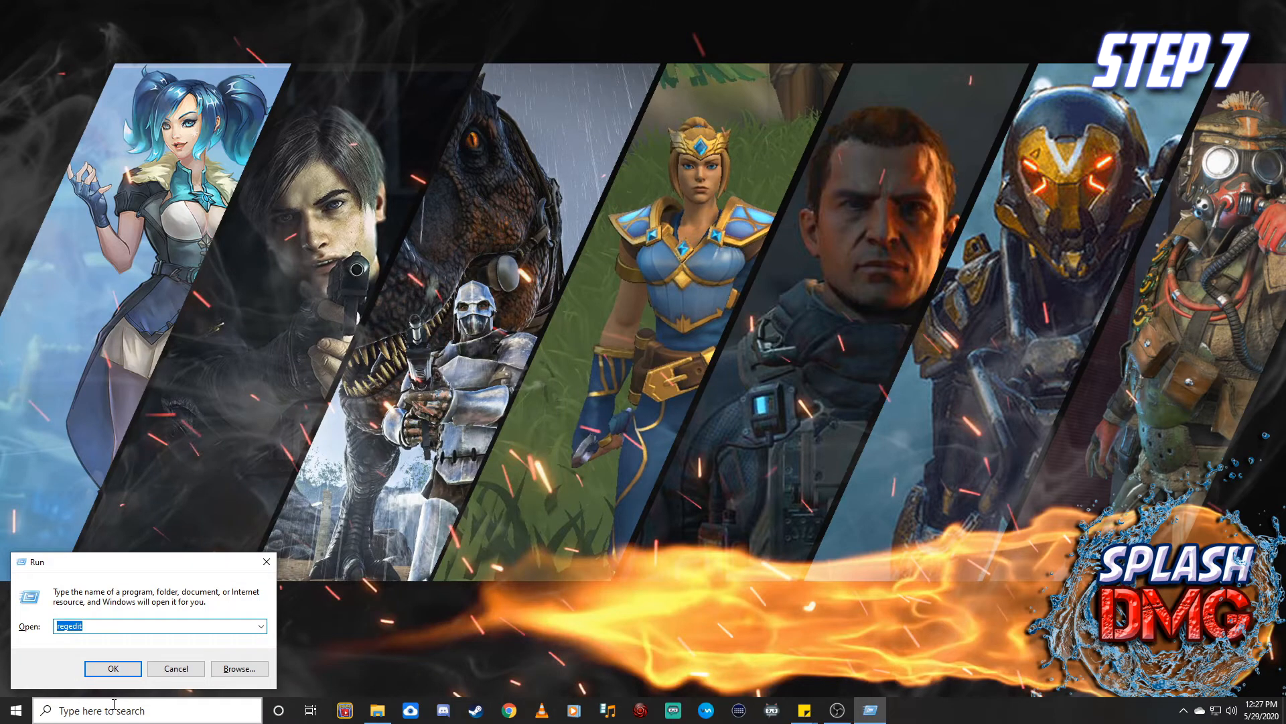
left_click_drag(132, 566, 700, 280)
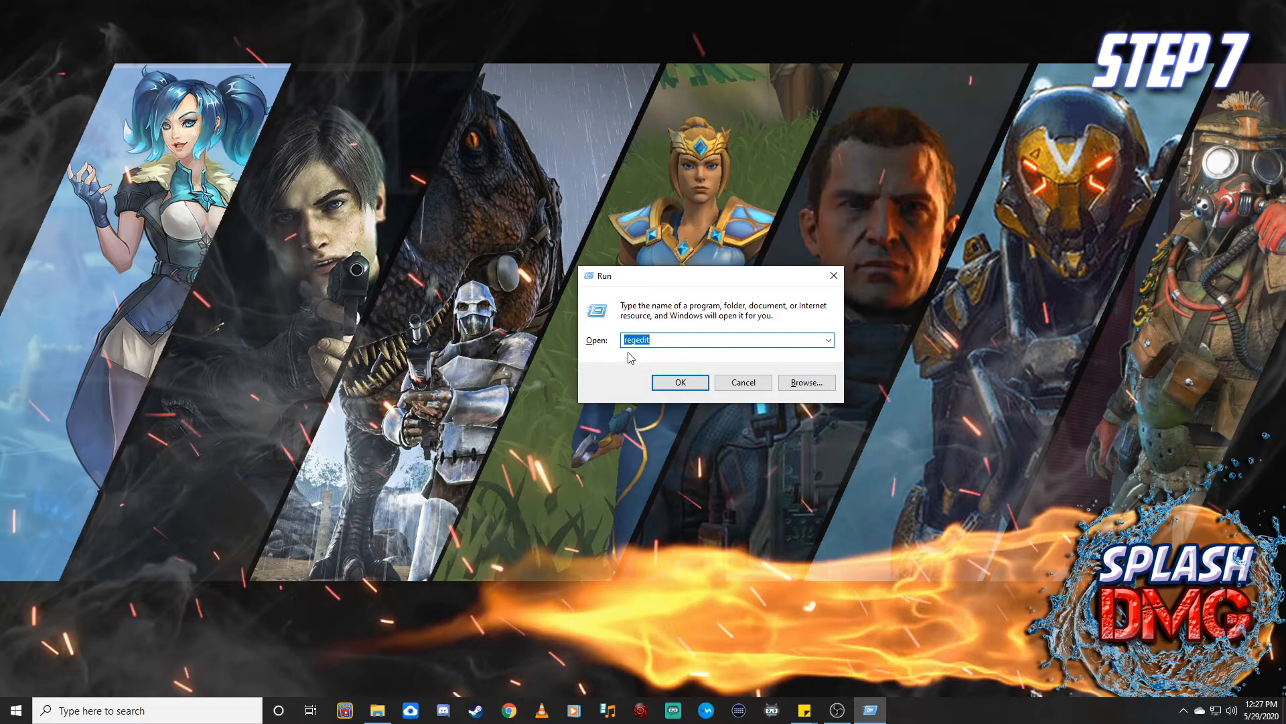
left_click(697, 380)
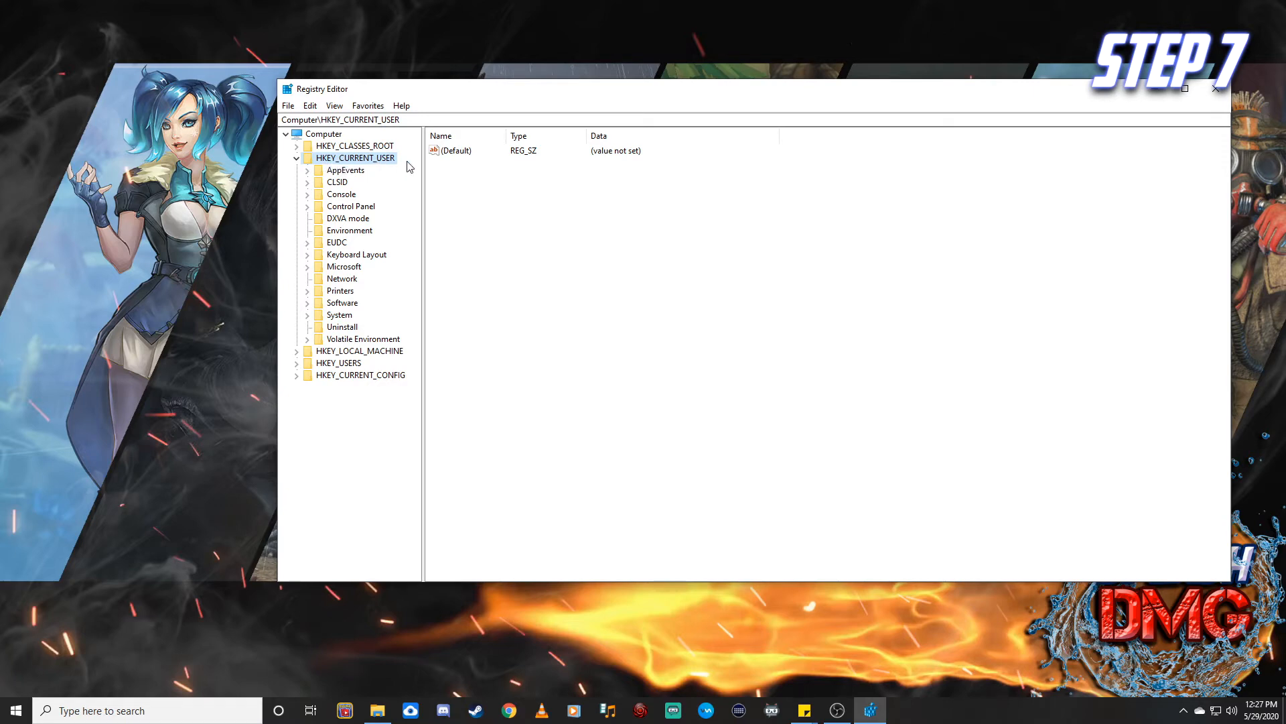
In the HKEY_CURRENT_USER\Control Panel\Mouse registry key, edit MouseHoverTime with the value data 10
left_click(295, 159)
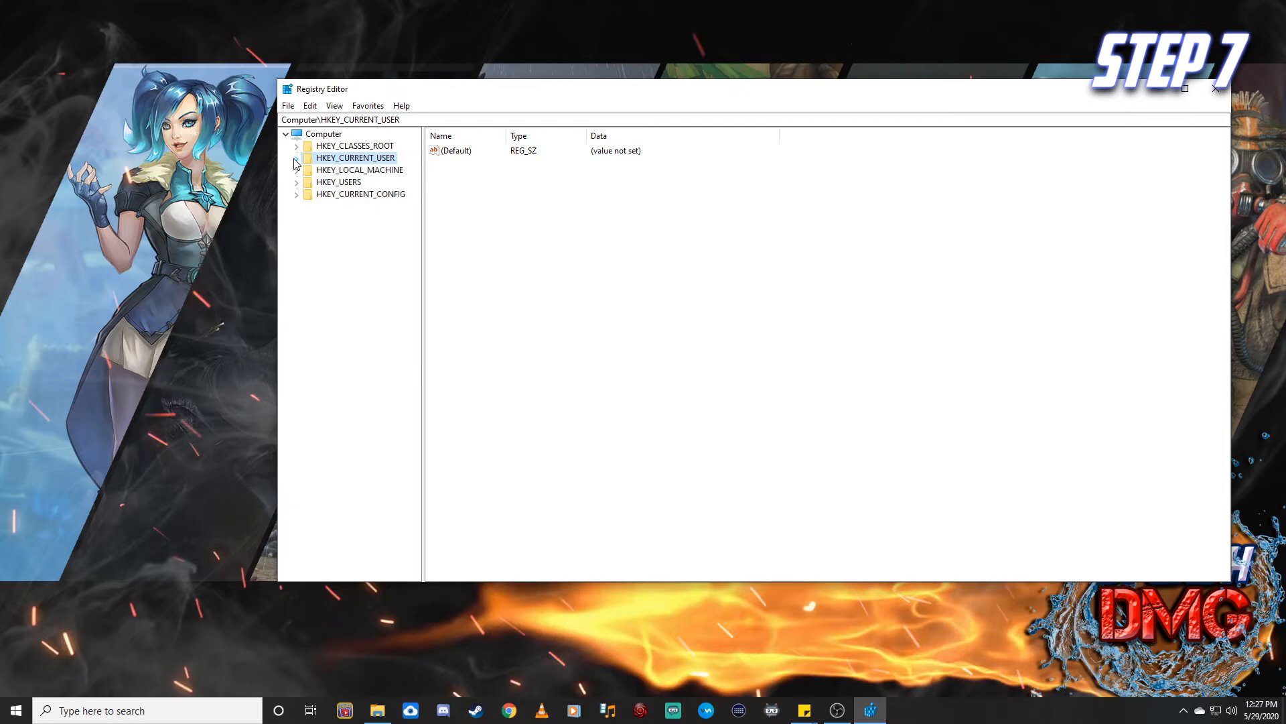
left_click(296, 160)
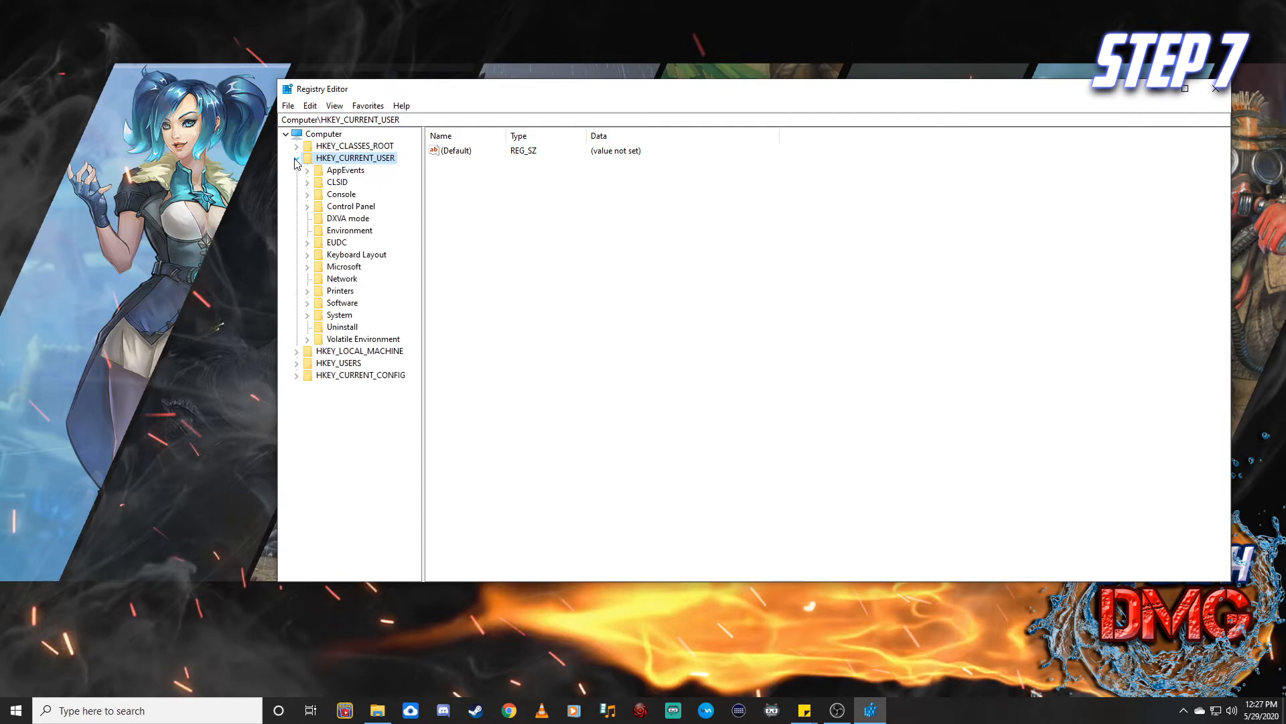
left_click(307, 207)
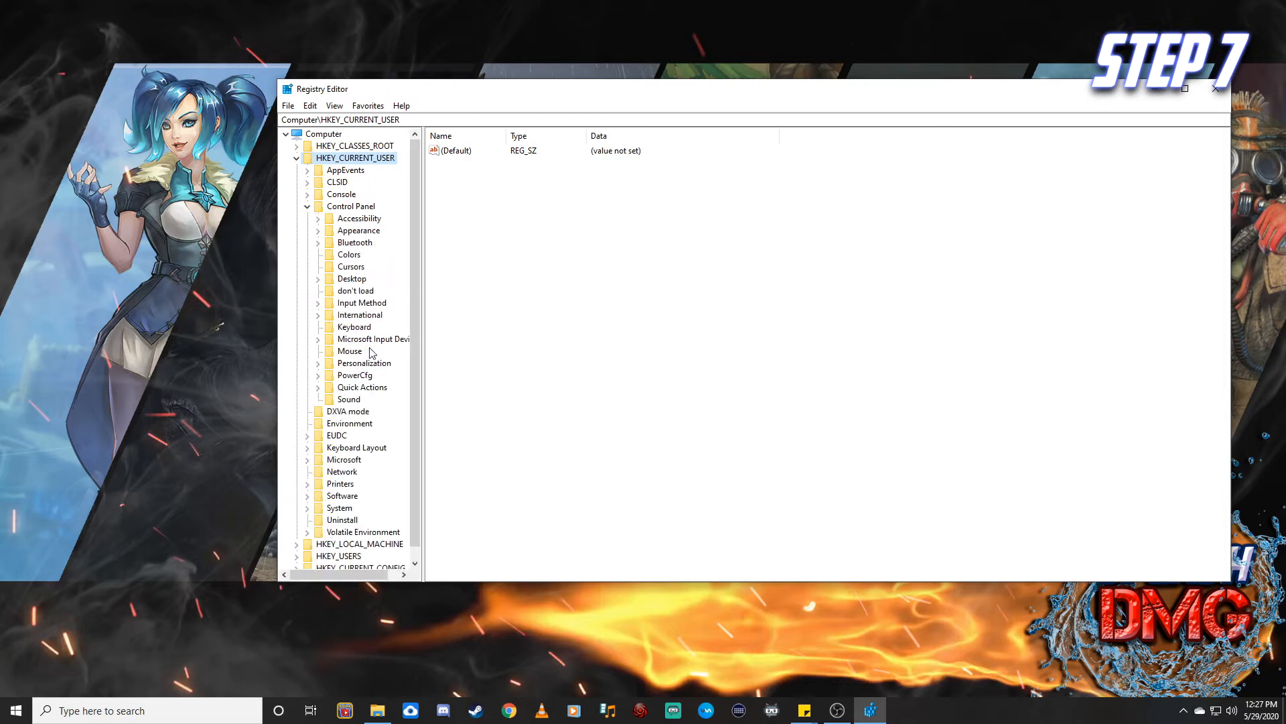
left_click(349, 353)
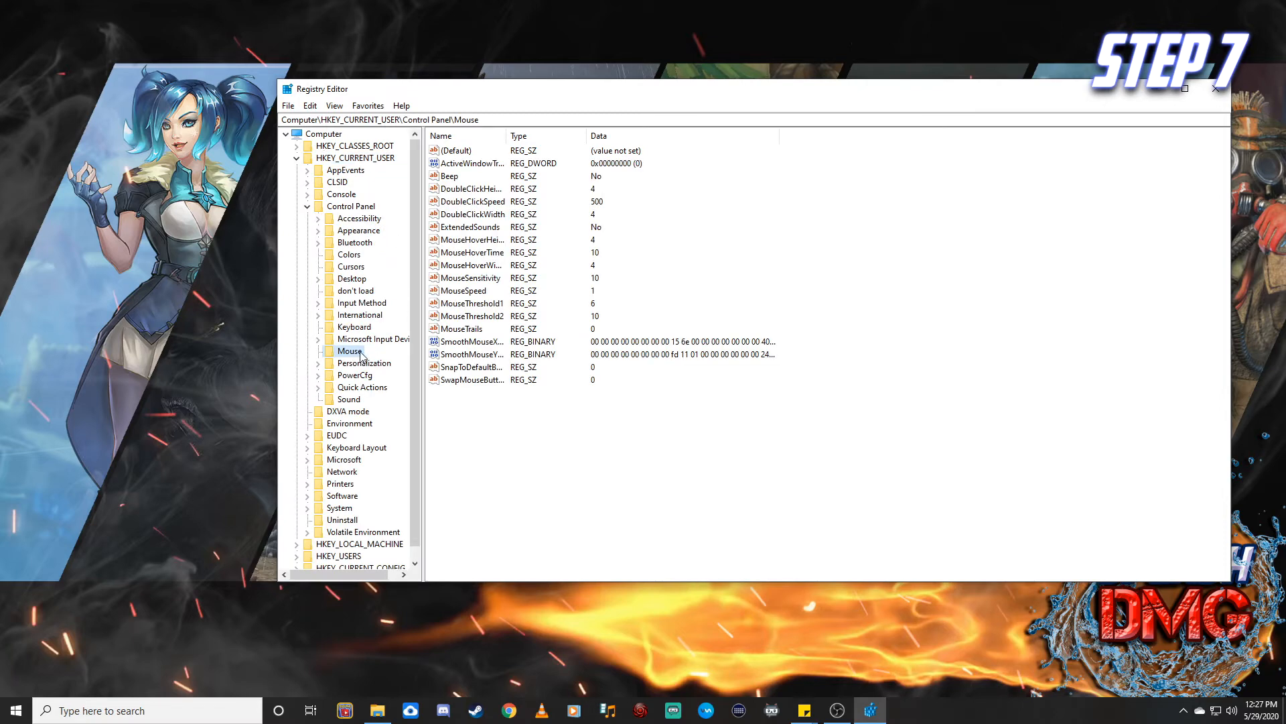
double_click(467, 258)
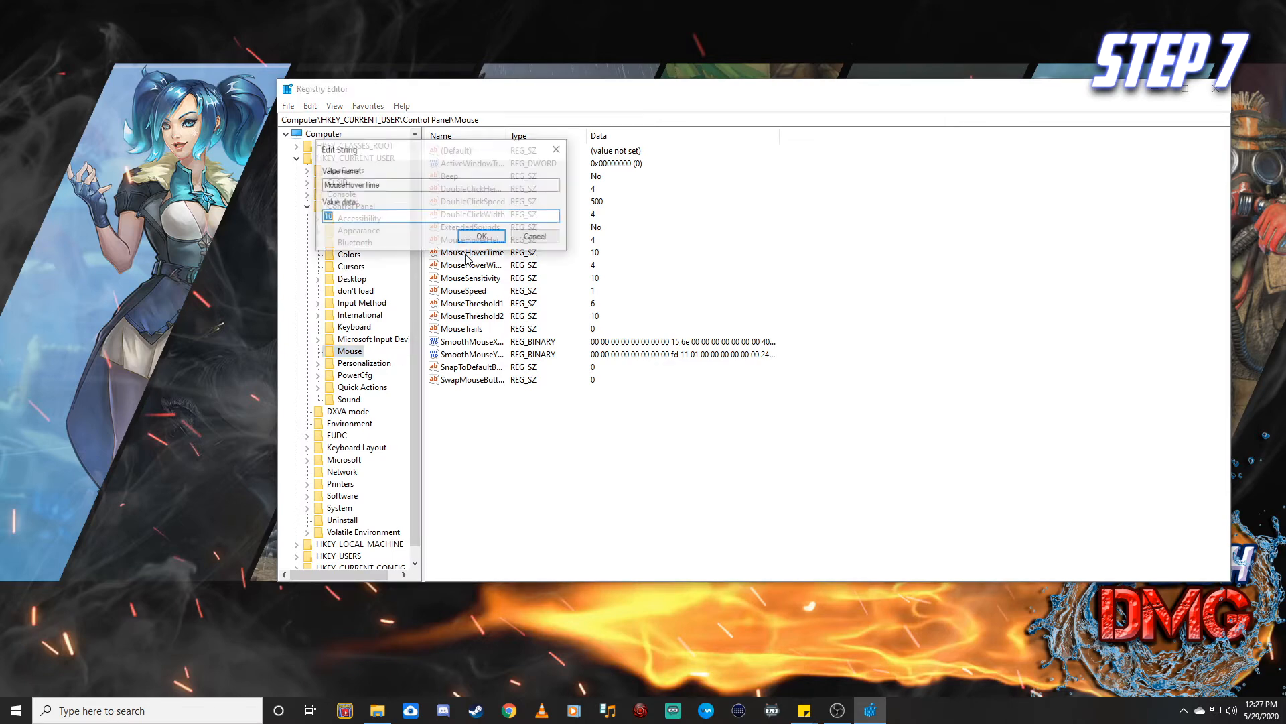
double_click(324, 217)
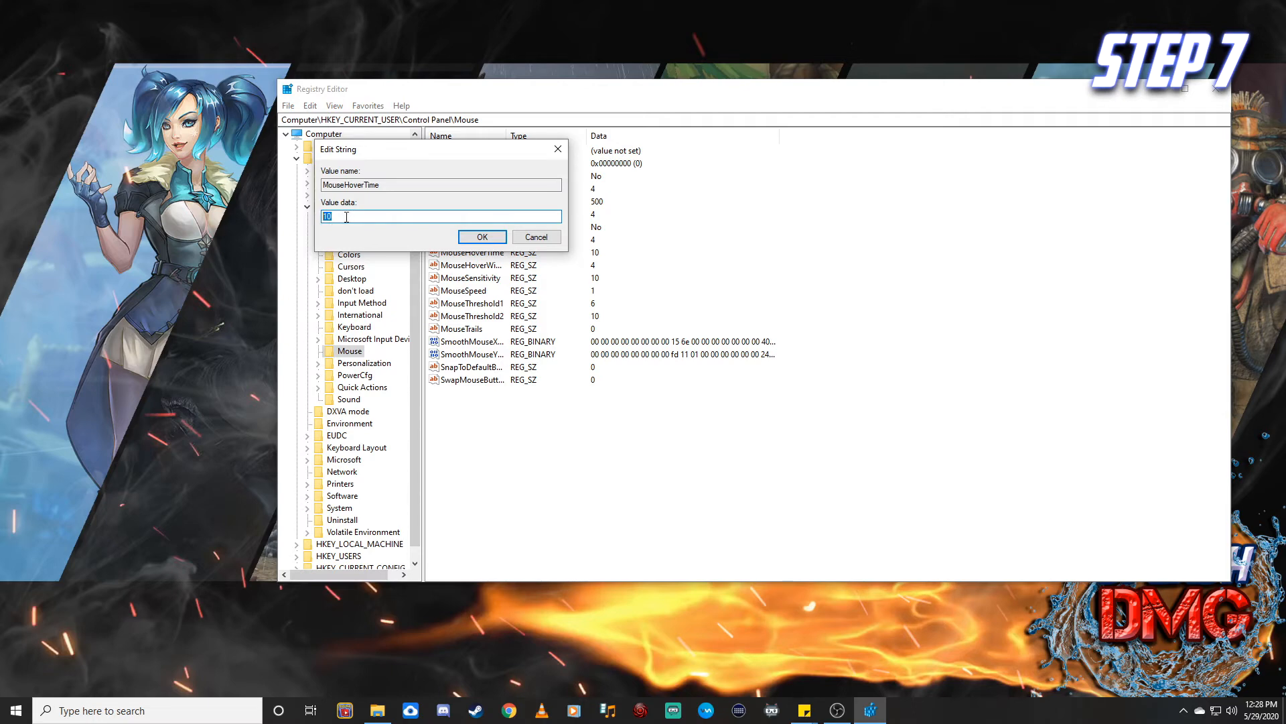
left_click(496, 237)
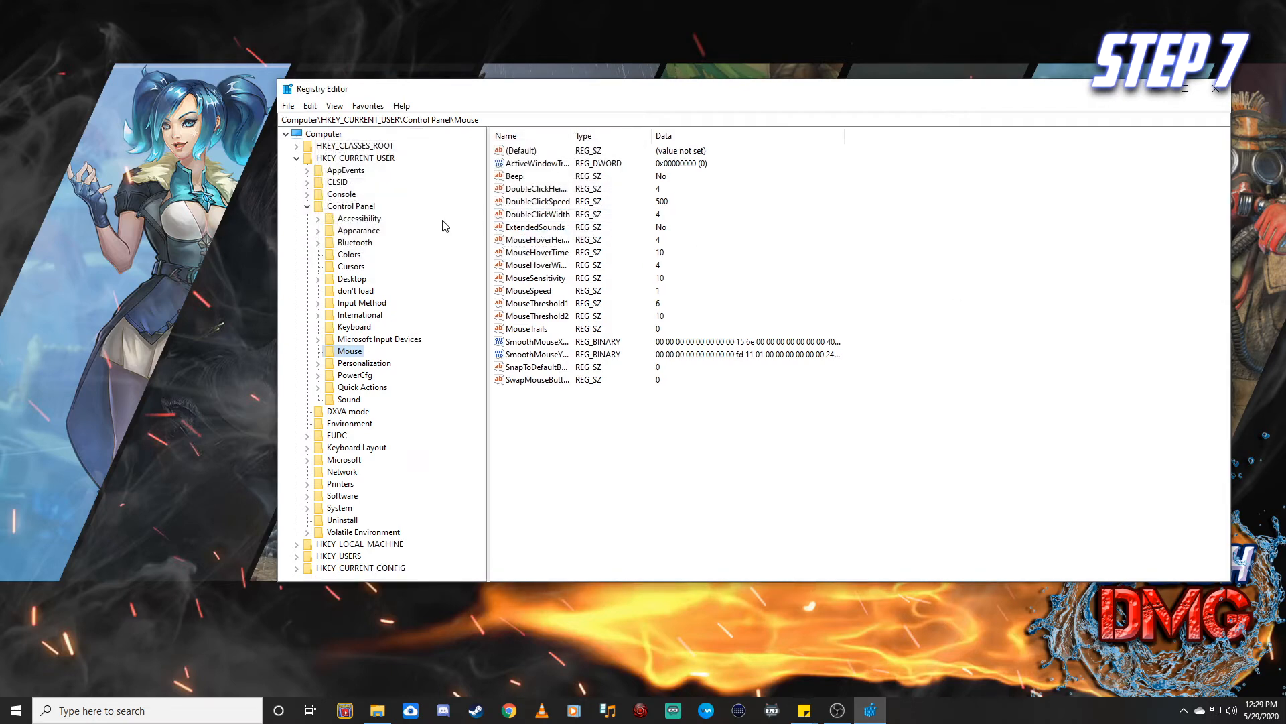
Open the MenuShowDelay value in the HKEY_CURRENT_USER\Control Panel\Desktop registry key for editing
left_click(354, 279)
scroll(720, 344, "down", 2)
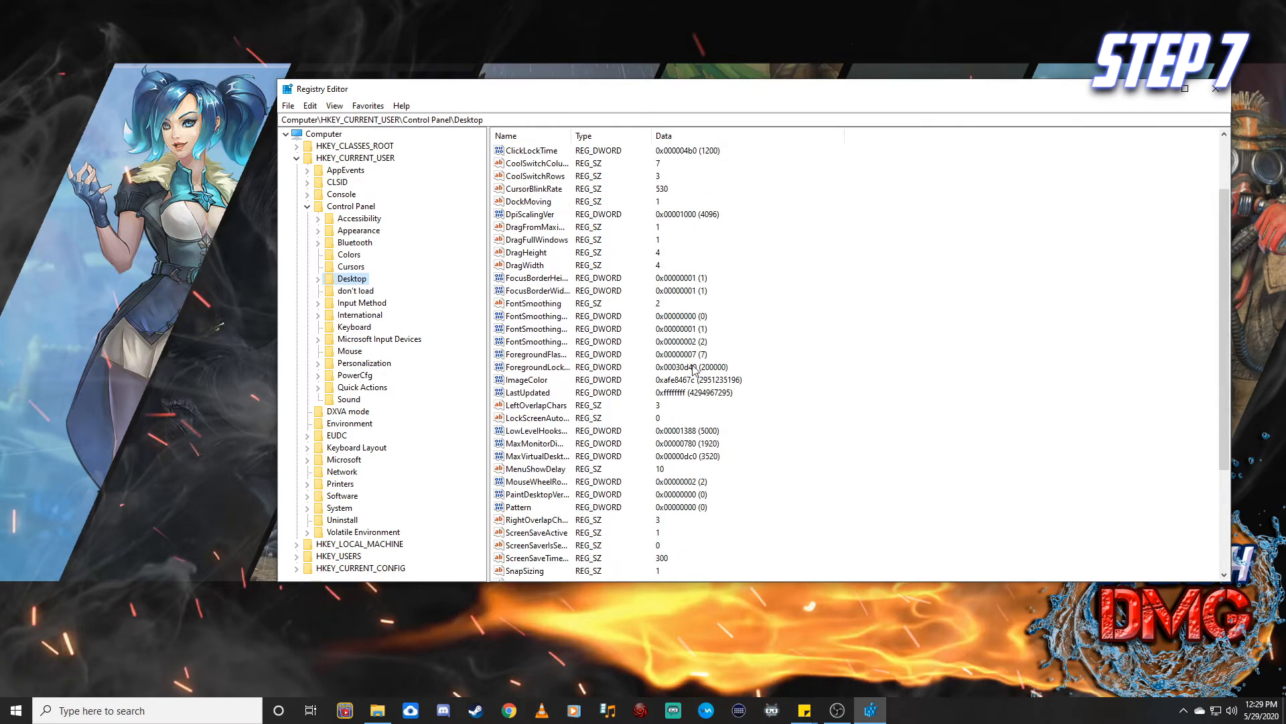
double_click(536, 469)
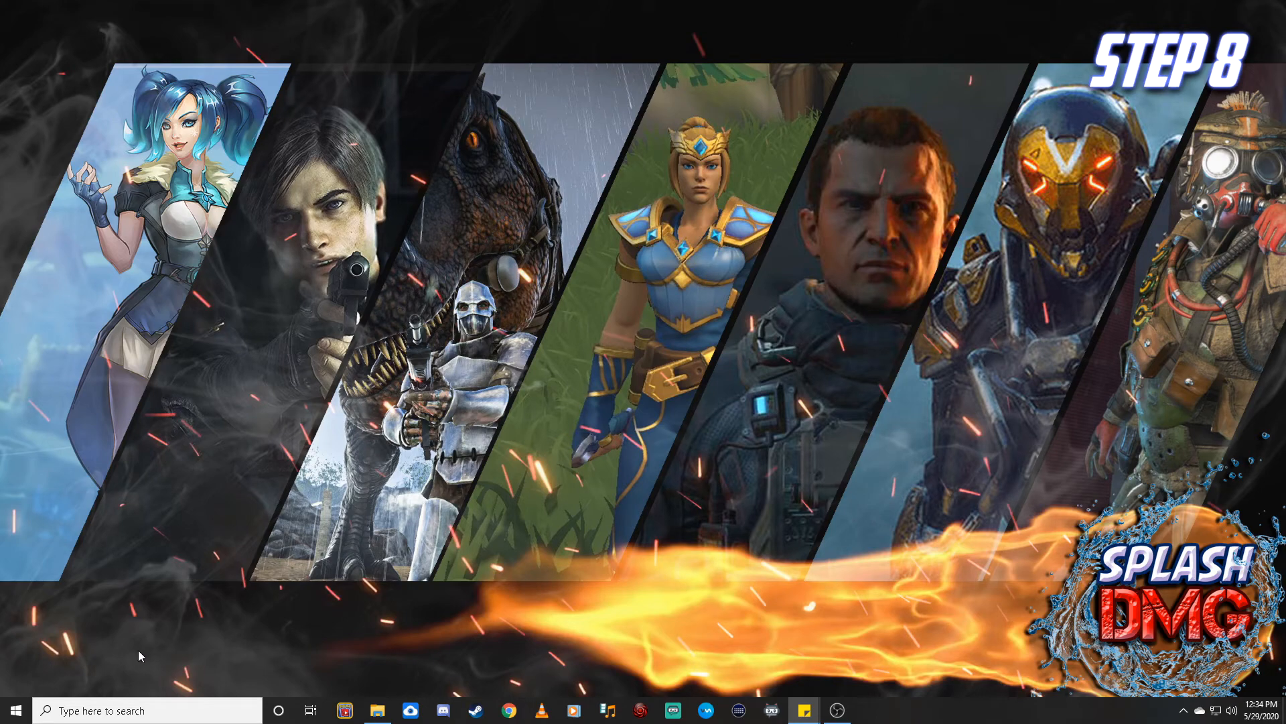
Search for Control Panel, go to System under System and Security, and open the advanced system settings
left_click(121, 714)
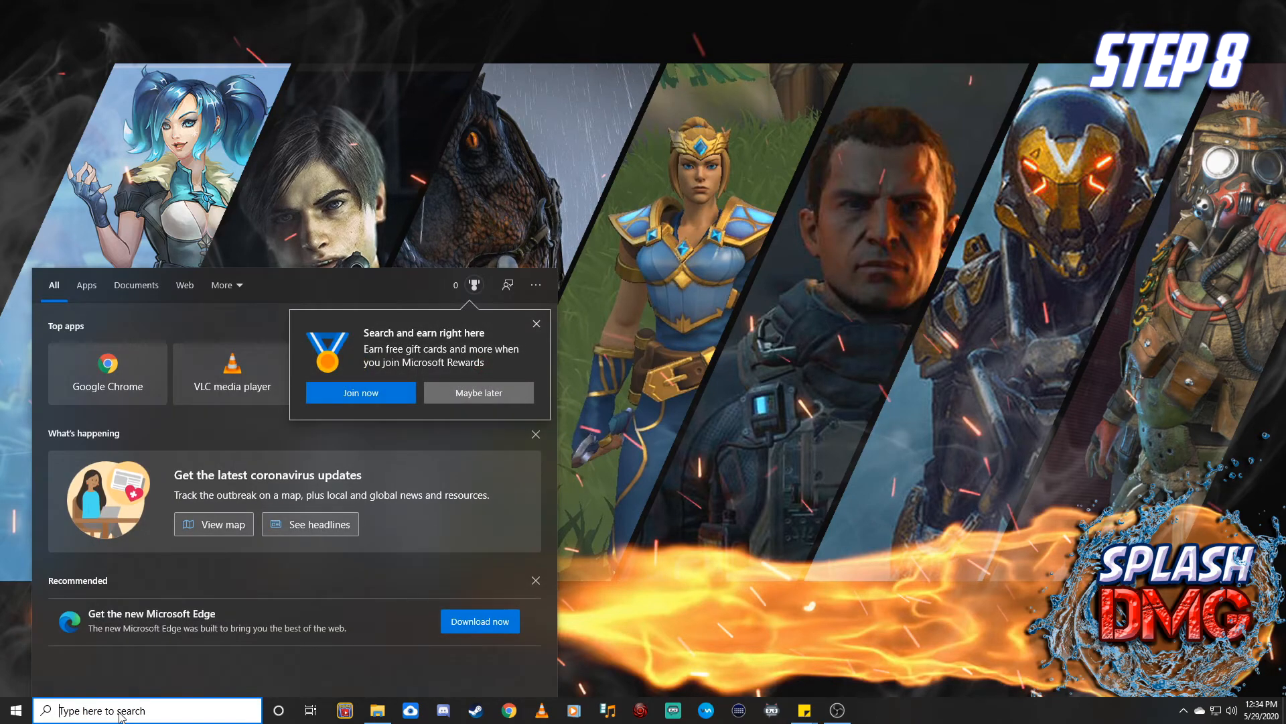
type("contro")
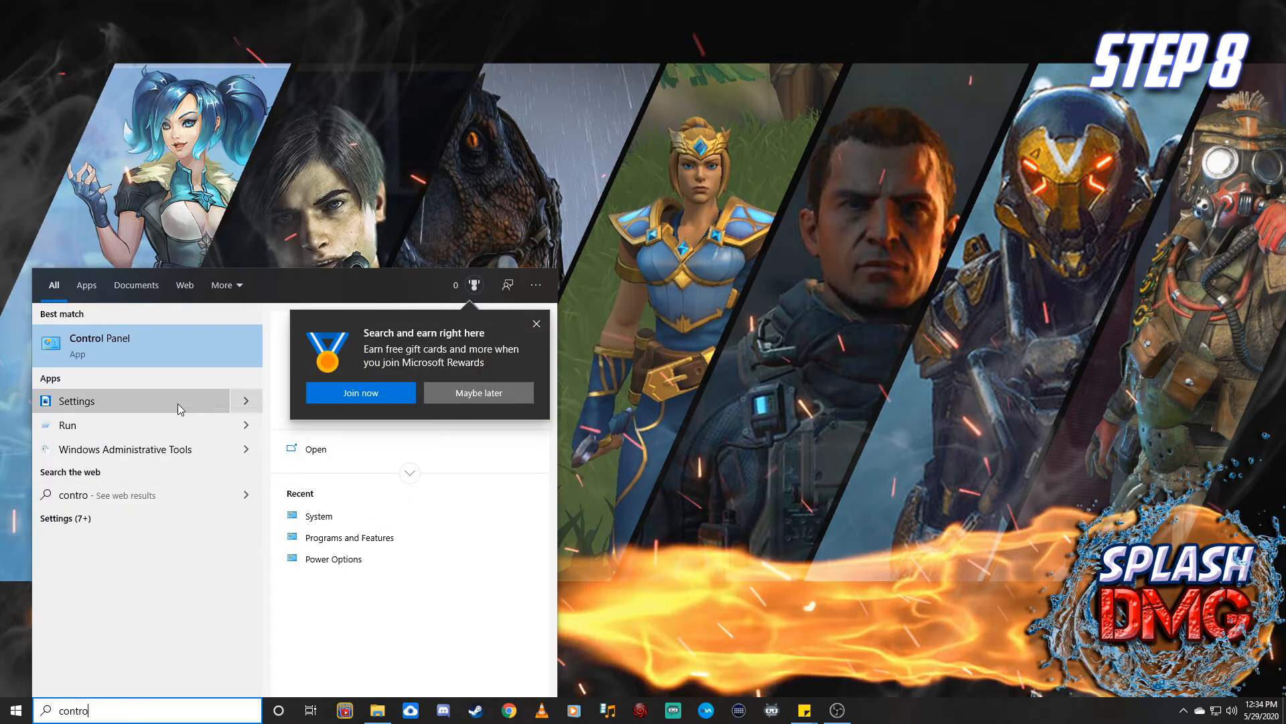
left_click(134, 345)
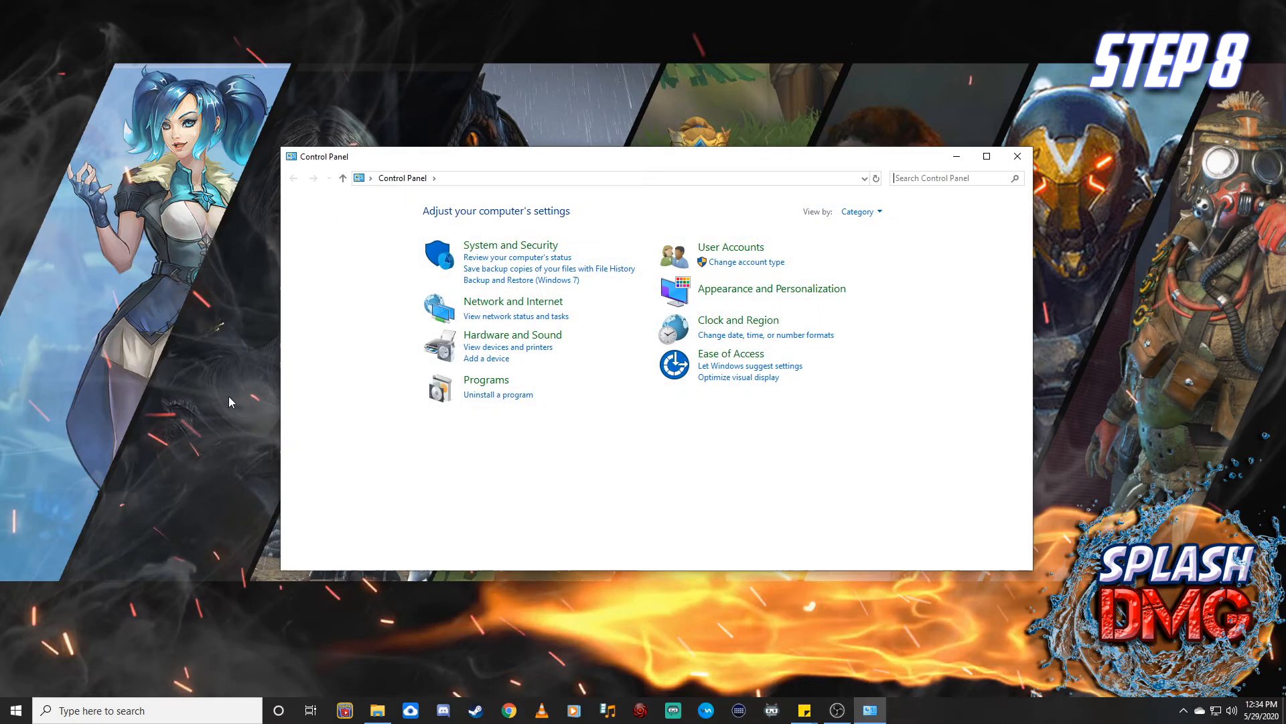
left_click(526, 246)
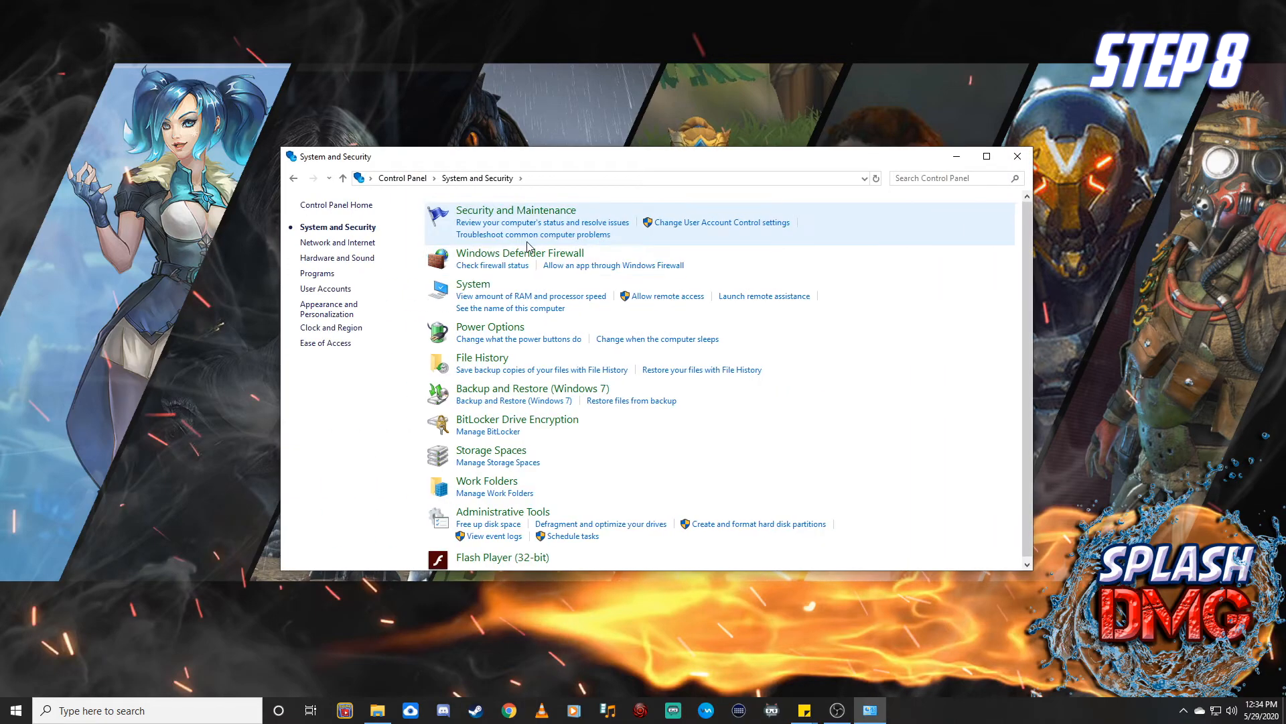
left_click(477, 287)
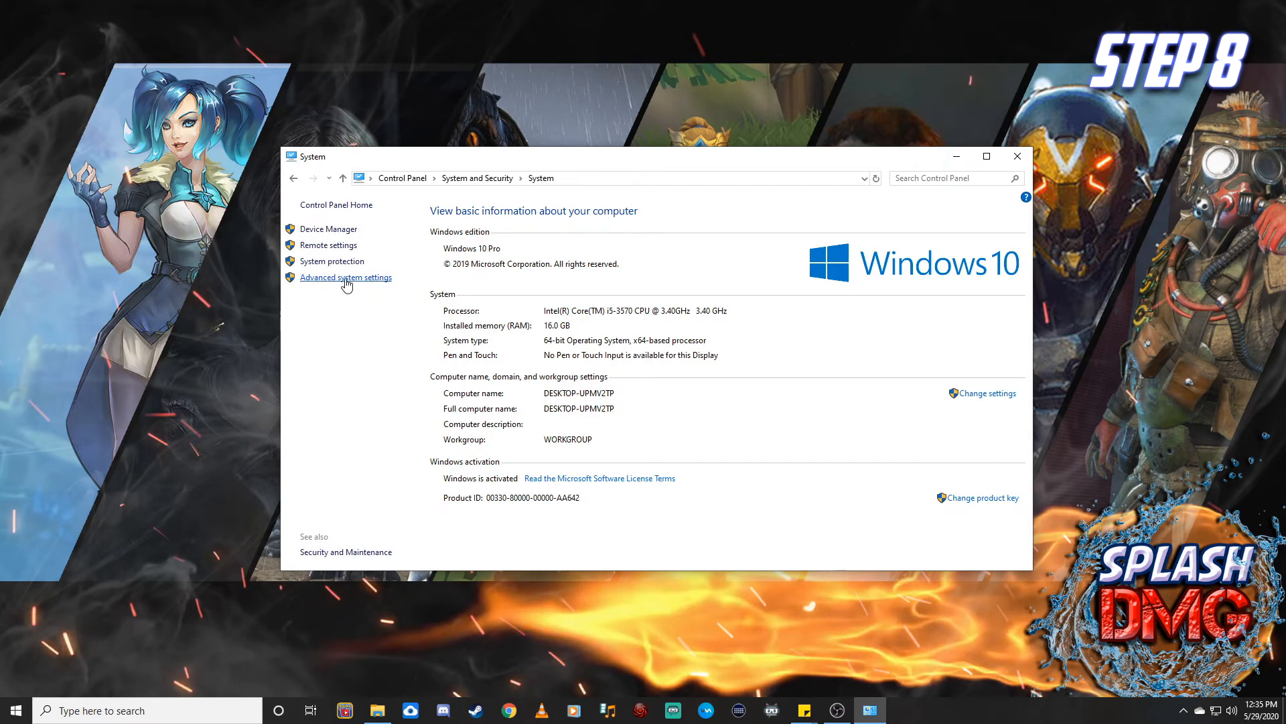
left_click(346, 277)
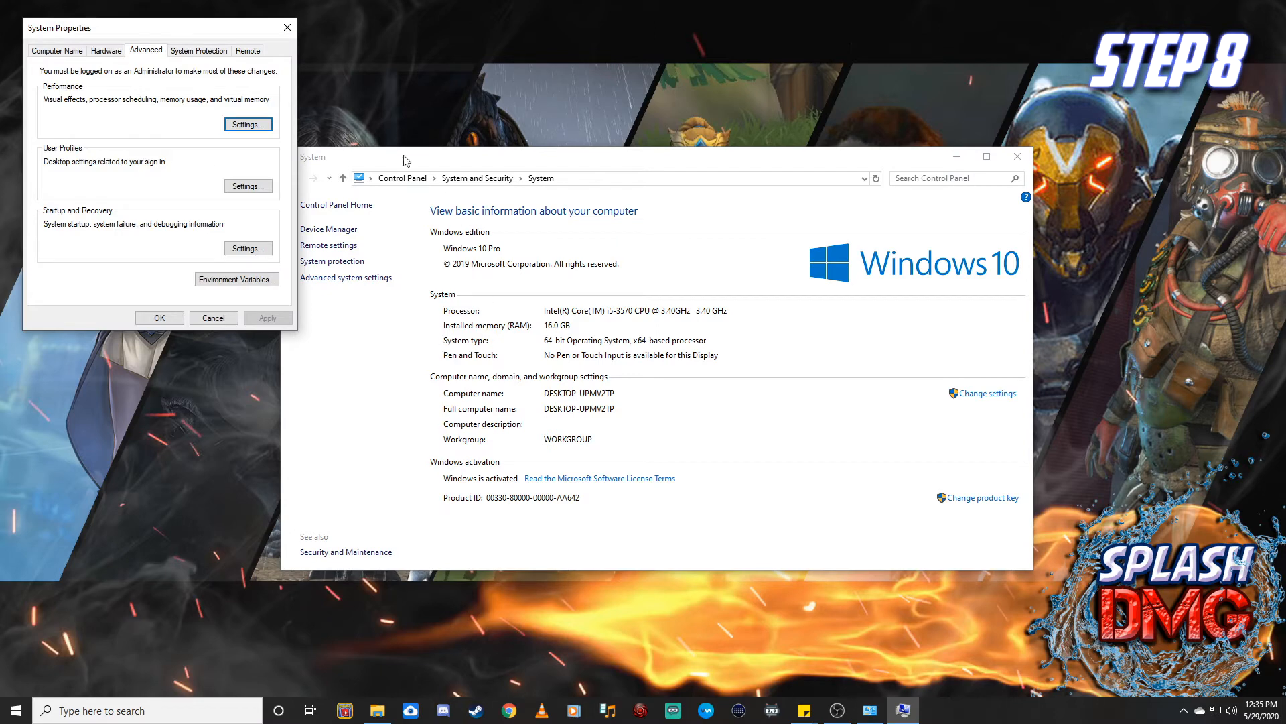
In the Performance visual effects options, enable only "Show thumbnails instead of icons" and apply the custom settings
left_click(247, 125)
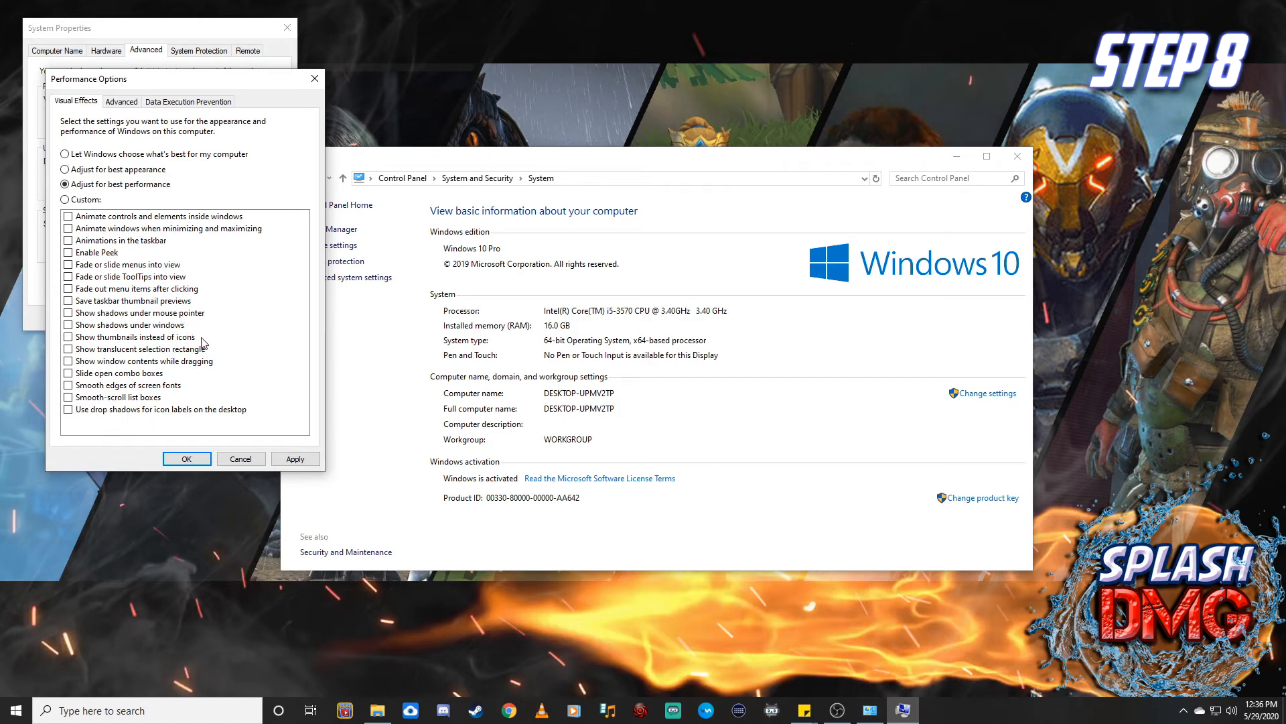
left_click(68, 338)
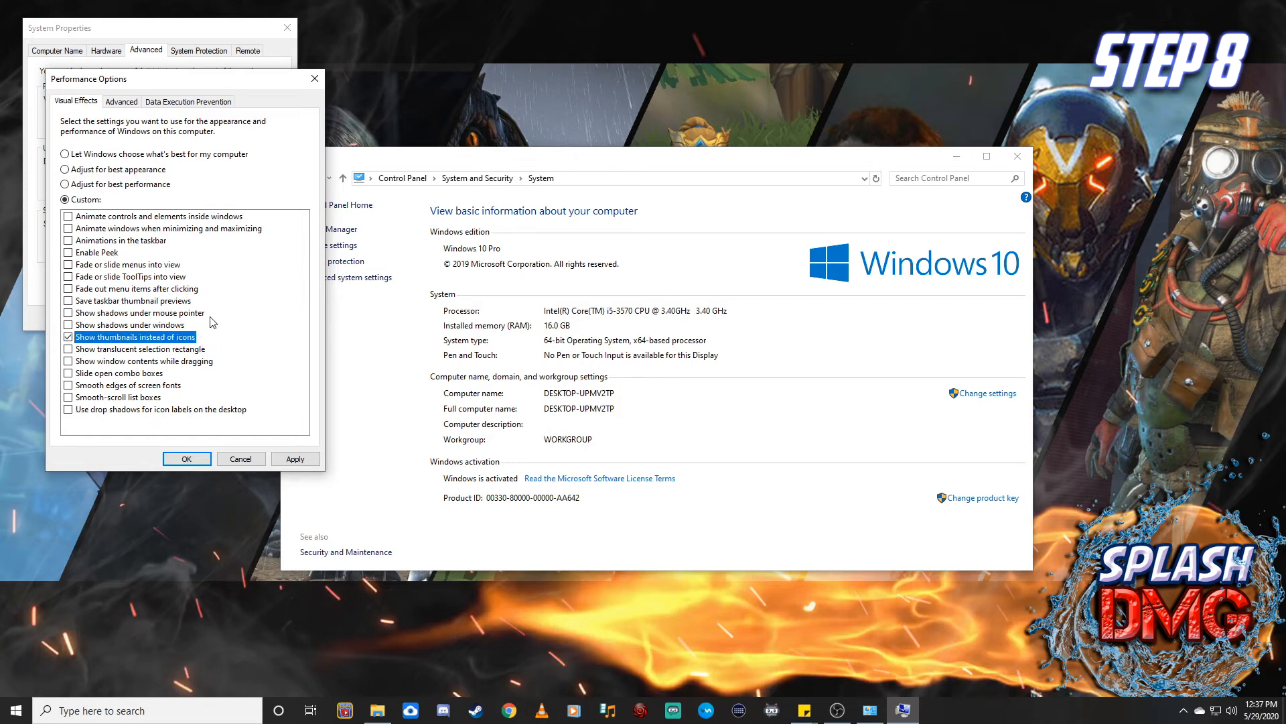
left_click(67, 314)
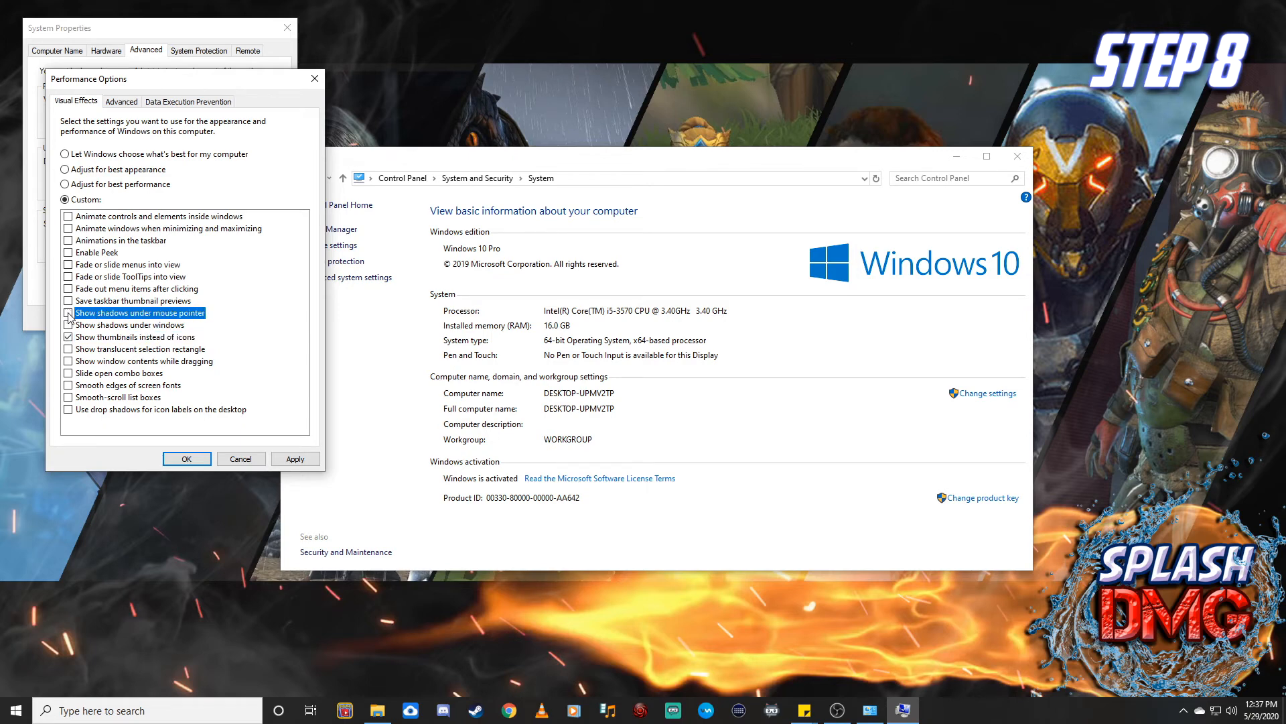
left_click(297, 460)
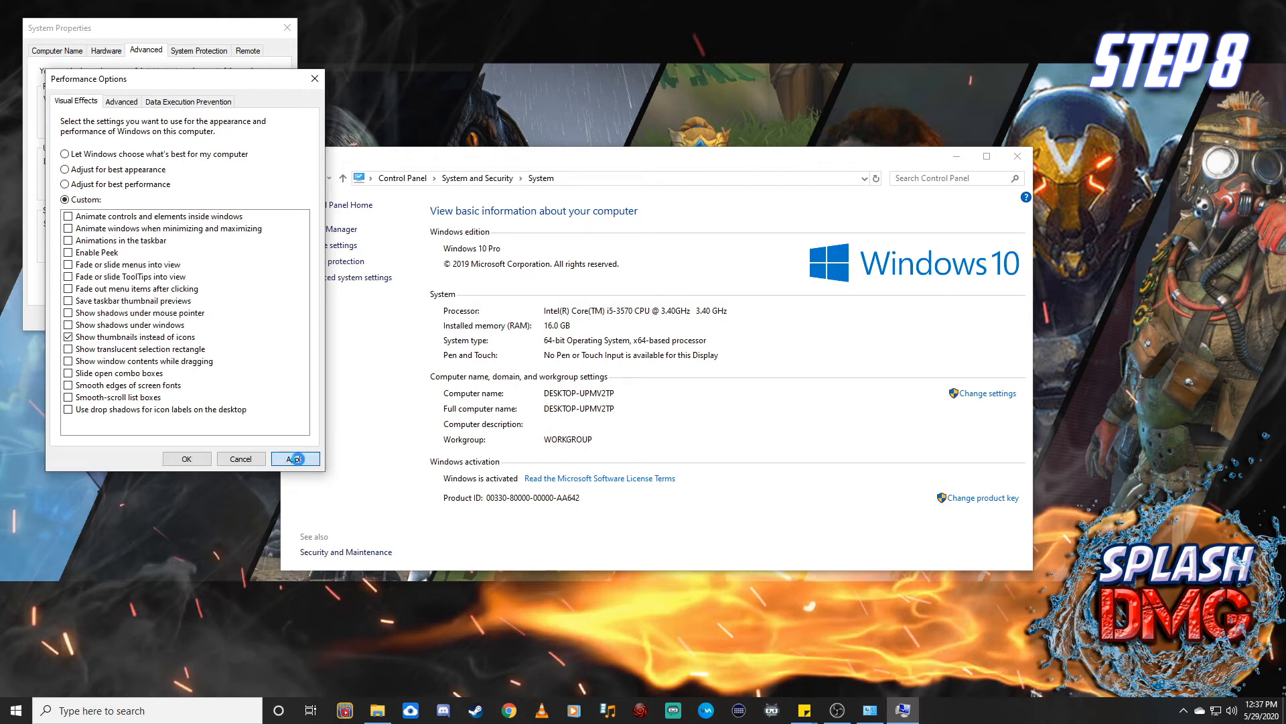